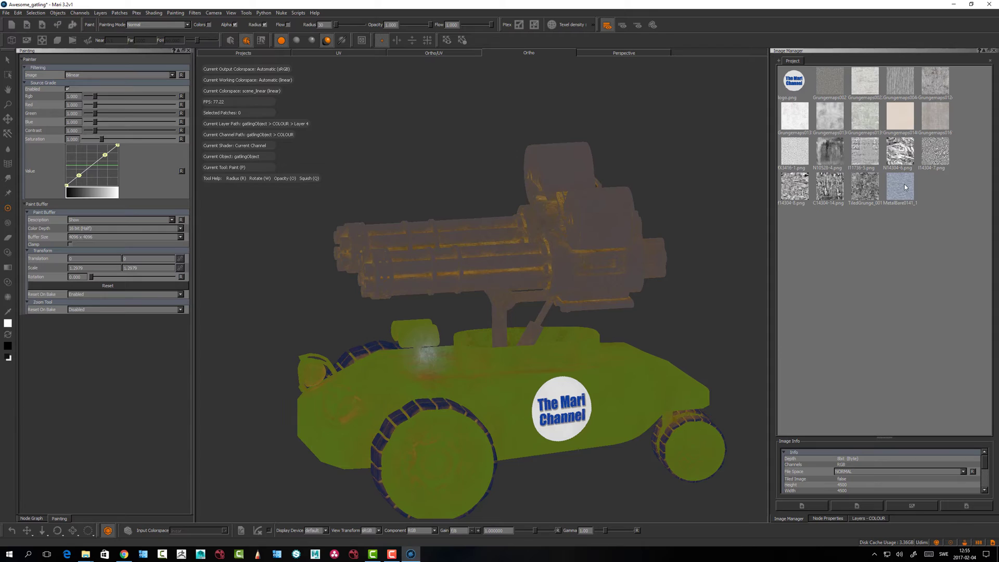
Load the blue metal texture into Paint Through and paint a stroke of it on the green body beside the logo
mouse_move(905, 188)
mouse_down()
mouse_move(508, 357)
mouse_move(500, 337)
mouse_up()
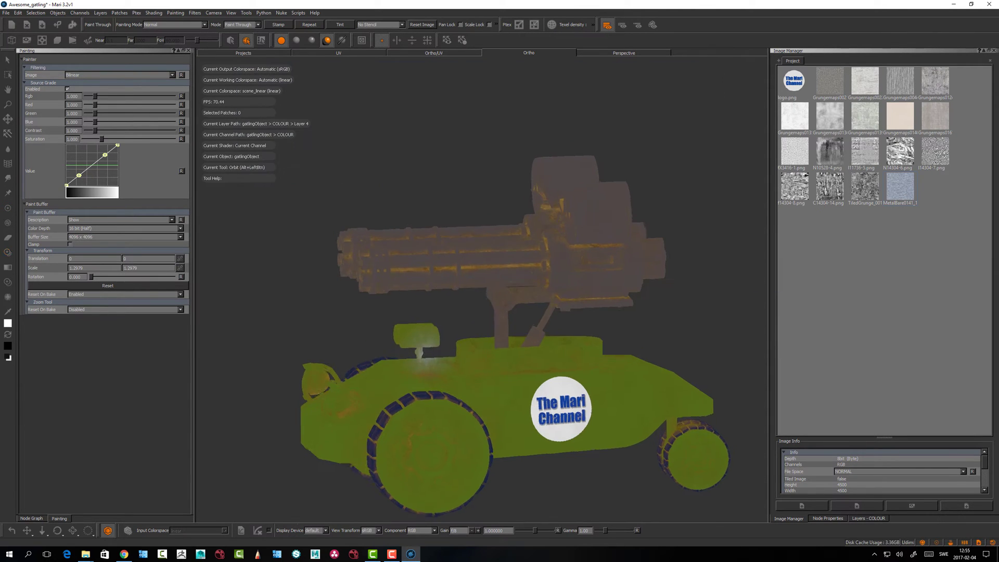
alt+drag(431, 333, 448, 288)
alt+right_drag(448, 288, 453, 360)
mouse_move(453, 360)
alt+mouse_down()
mouse_move(462, 373)
mouse_move(391, 276)
mouse_move(506, 279)
mouse_move(448, 316)
mouse_move(499, 333)
mouse_move(364, 271)
mouse_move(579, 318)
mouse_move(509, 354)
alt+mouse_up()
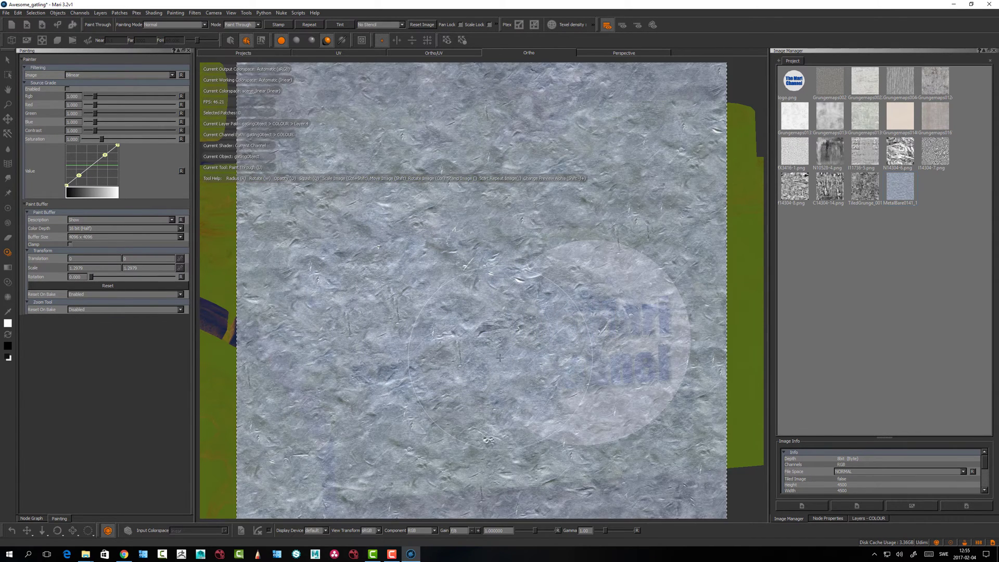
mouse_move(406, 322)
mouse_down()
mouse_move(440, 289)
mouse_move(536, 268)
mouse_move(473, 268)
mouse_move(406, 307)
mouse_move(426, 359)
mouse_move(465, 354)
mouse_move(464, 310)
mouse_up()
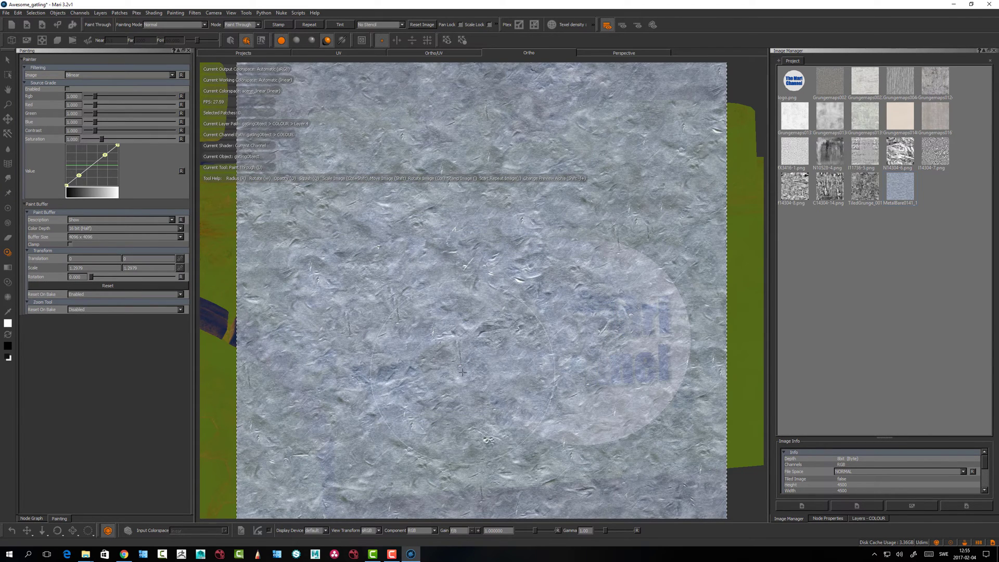
Undo the metal texture stroke and repaint a smaller test stroke over the logo's edge
key(ctrl+z)
mouse_move(453, 357)
mouse_down()
mouse_move(458, 368)
mouse_move(338, 312)
mouse_move(458, 250)
mouse_move(511, 377)
mouse_move(478, 323)
mouse_move(604, 333)
mouse_move(645, 385)
mouse_move(514, 361)
mouse_up()
key(ctrl+z)
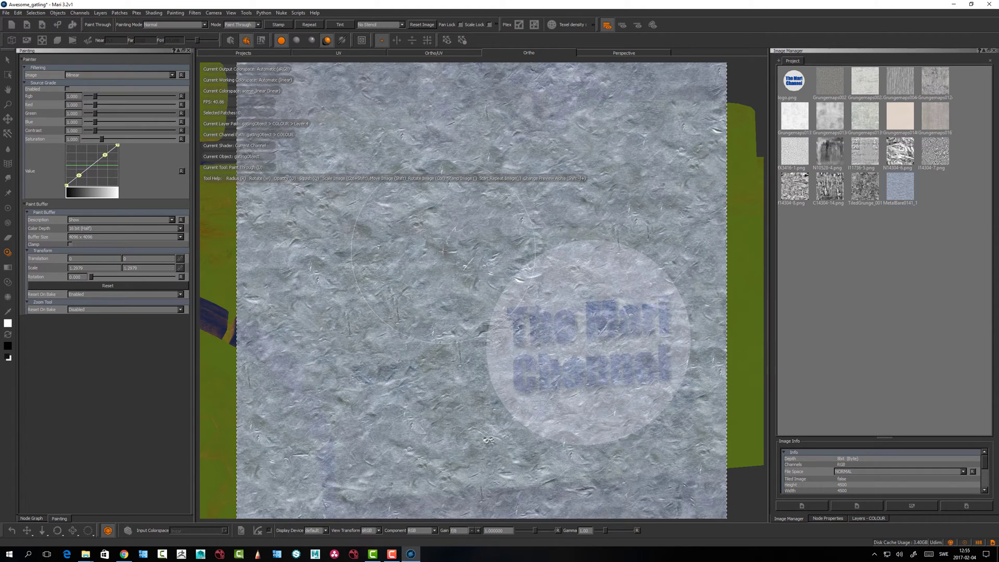
mouse_move(463, 333)
mouse_down()
mouse_move(437, 312)
mouse_move(478, 347)
mouse_up()
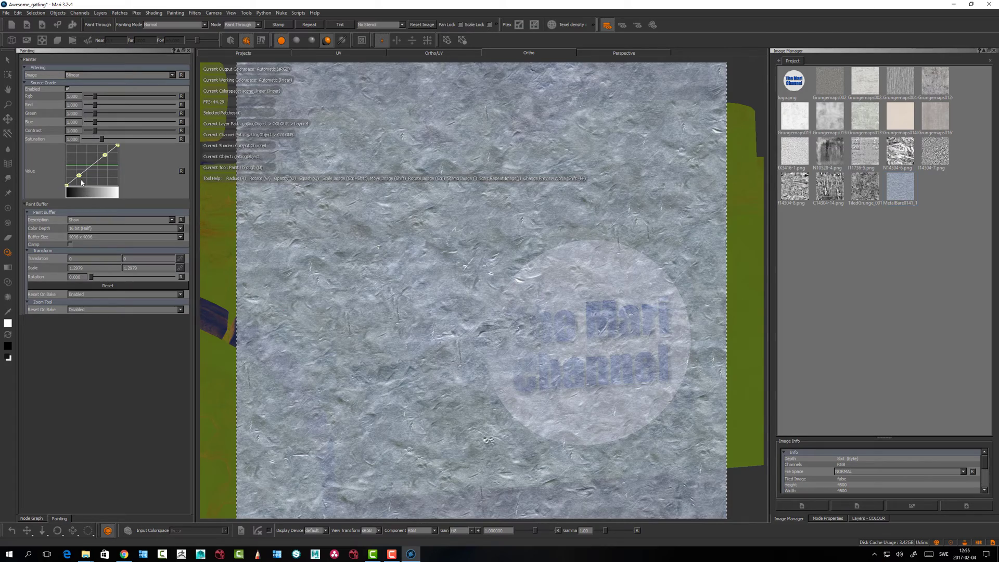
Try a steeper Source Grade value curve on the metal texture and reset the curve
drag(82, 181, 103, 154)
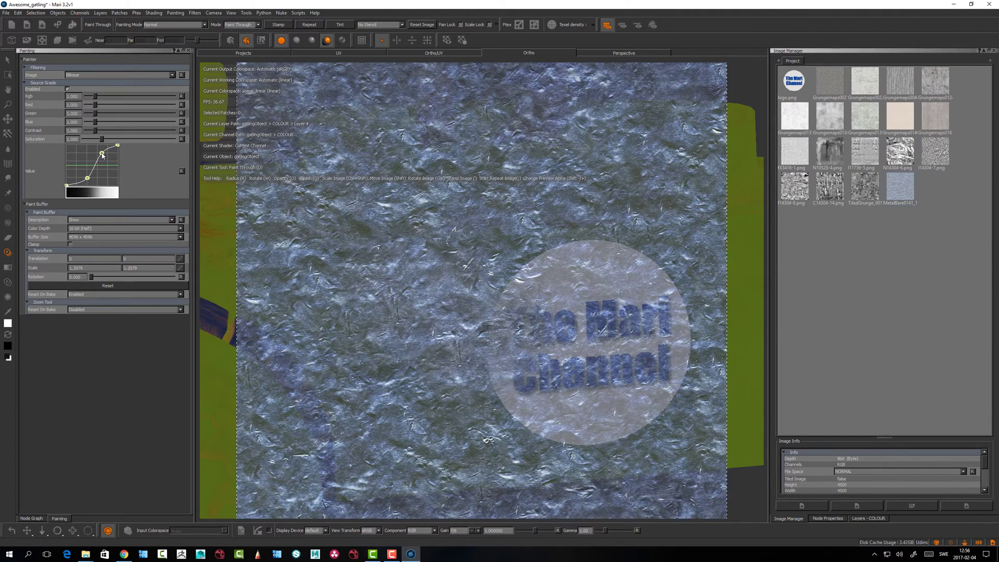
click(181, 170)
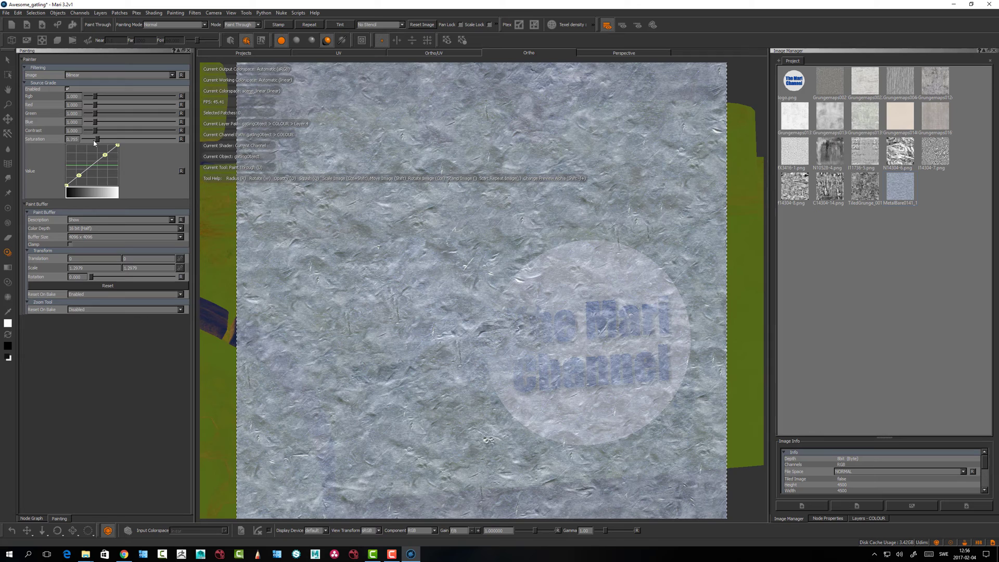
Raise the Source Grade contrast to about 3 and paint high-contrast metal texture strokes across the body and logo
drag(437, 318, 481, 386)
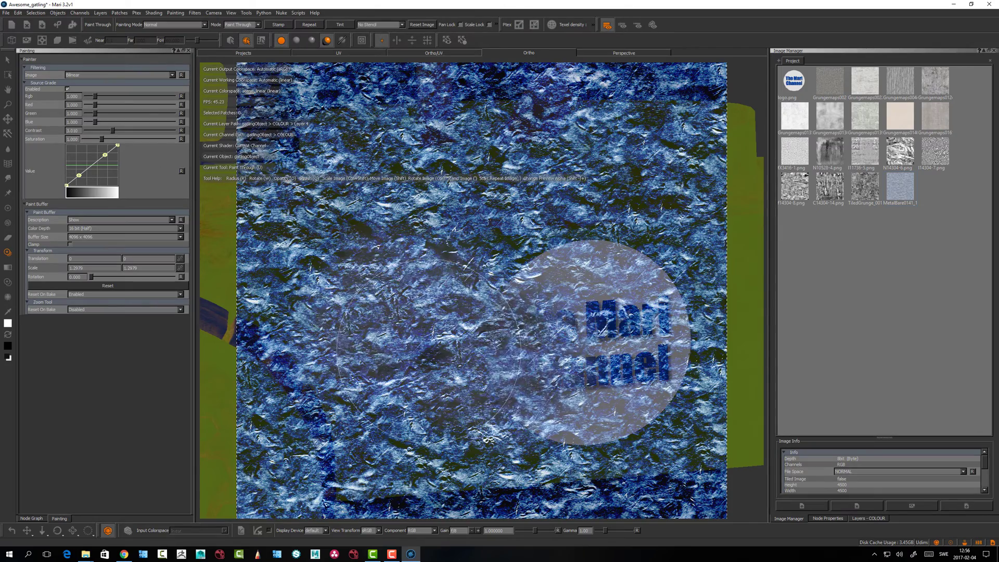
key(ctrl+z)
mouse_move(441, 365)
mouse_down()
mouse_move(479, 278)
mouse_move(512, 378)
mouse_move(367, 294)
mouse_up()
drag(564, 307, 579, 317)
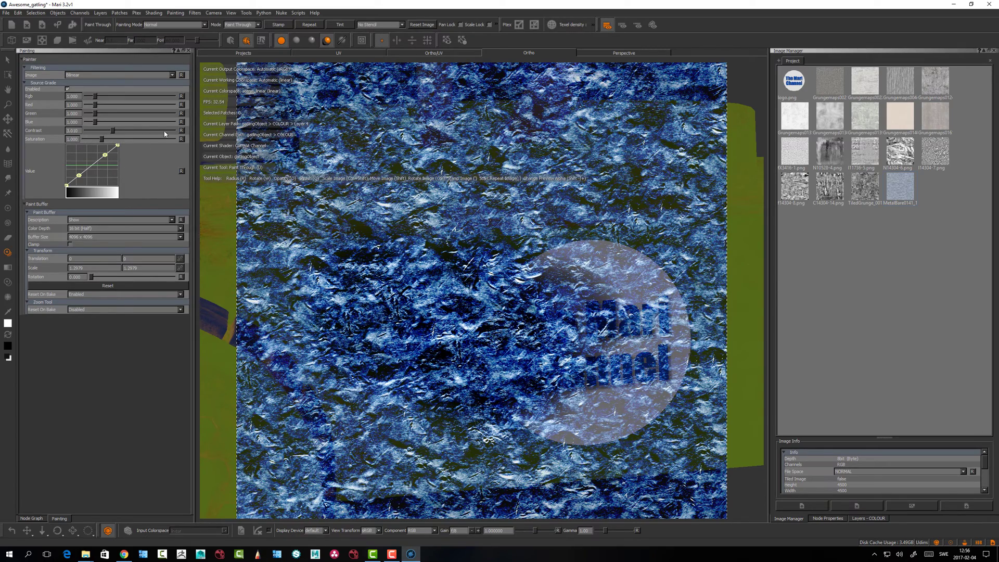
Reset the Source Grade contrast and try the colour and Rgb gain settings, restoring each to its default
click(181, 131)
mouse_move(102, 126)
mouse_down()
mouse_move(118, 126)
mouse_move(98, 128)
mouse_move(105, 118)
mouse_up()
click(182, 113)
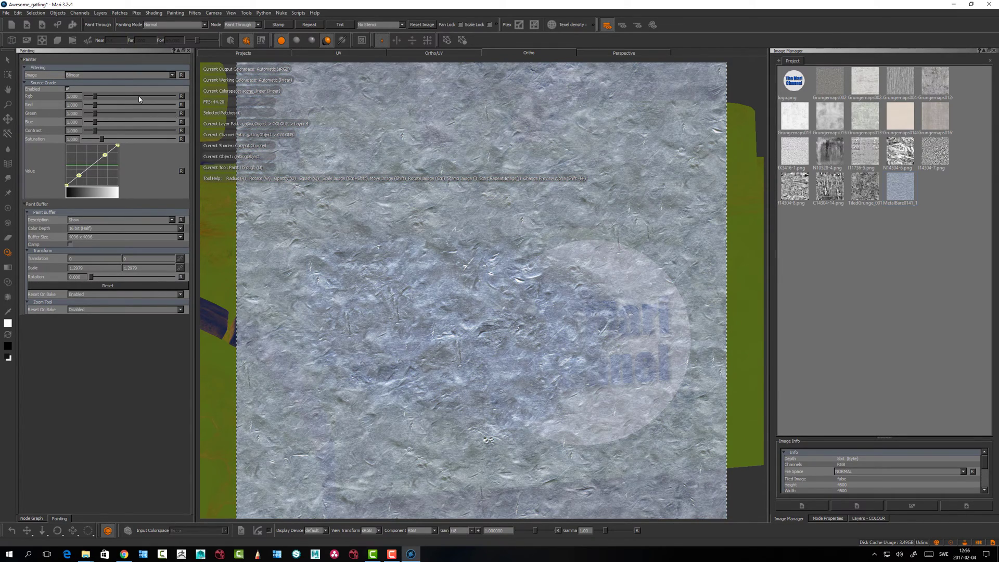
mouse_move(97, 96)
mouse_down()
mouse_move(129, 99)
mouse_move(87, 99)
mouse_move(101, 101)
mouse_up()
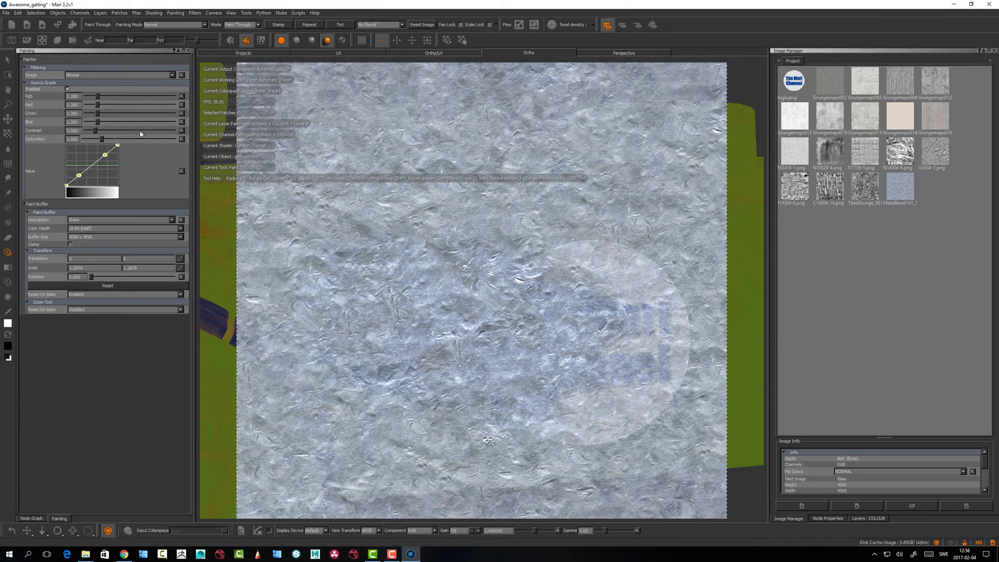
click(181, 112)
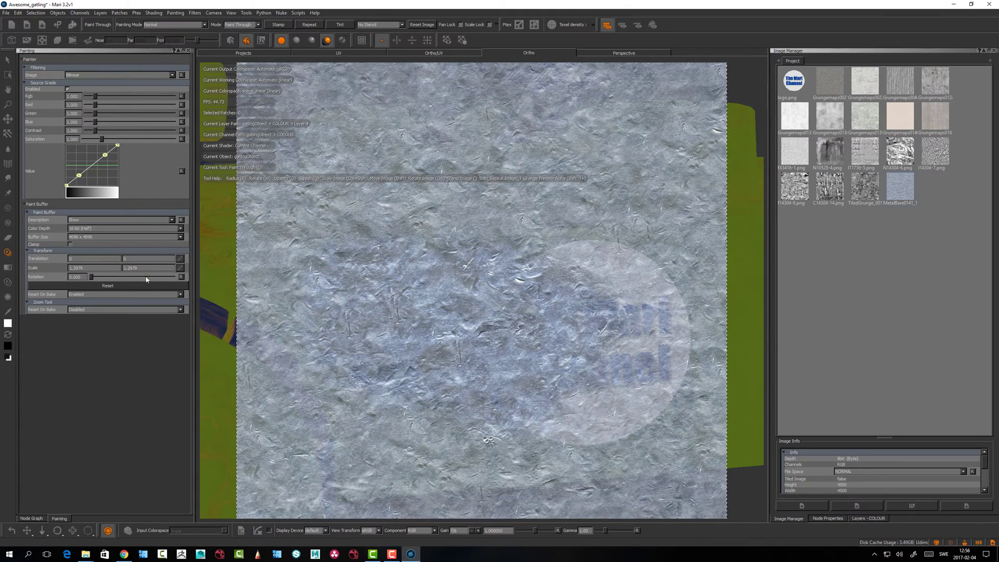
Paint the ungraded metal texture over the high-contrast area, and undo the texture strokes
alt+drag(458, 338, 458, 357)
click(424, 307)
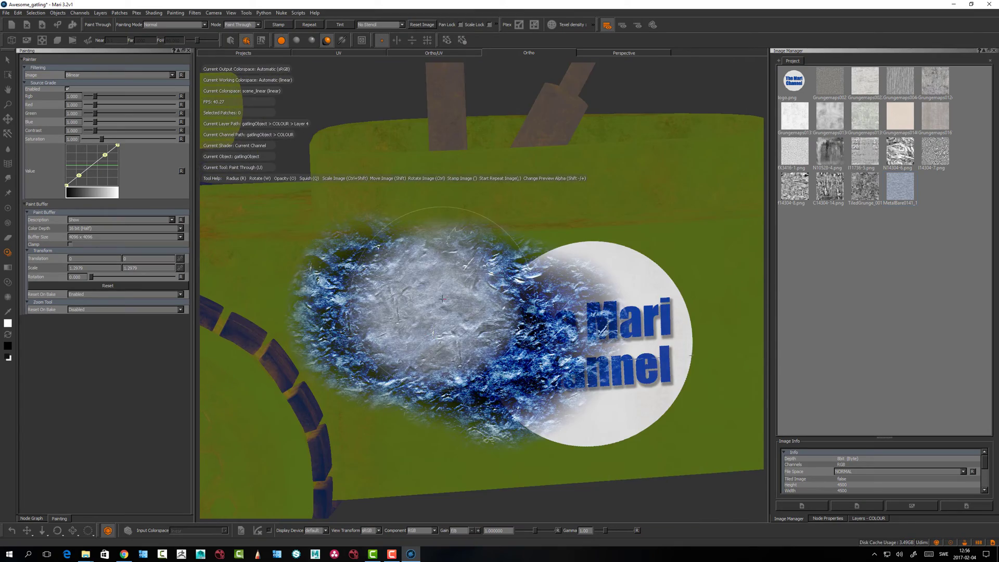
key(ctrl+z)
key(ctrl+z)
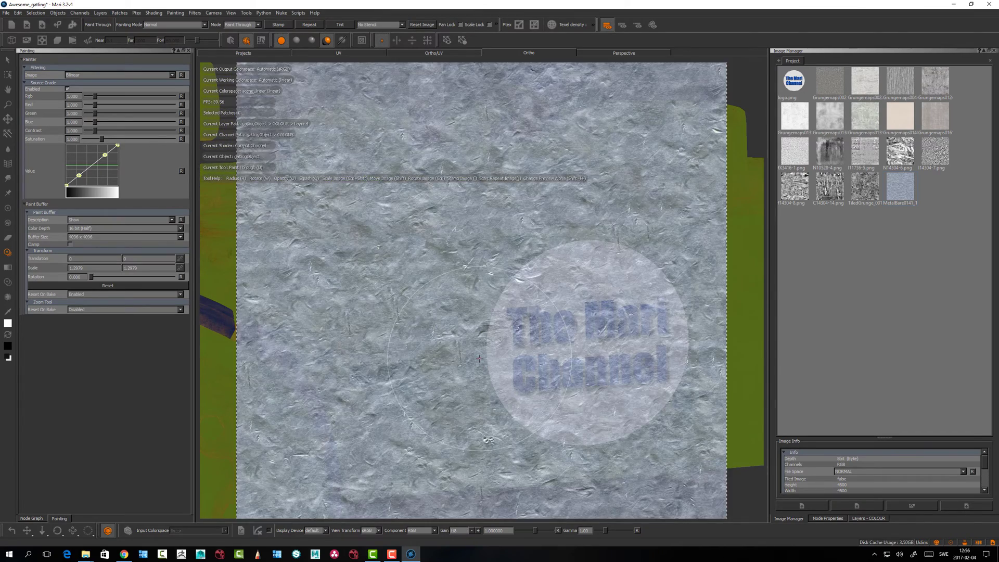
Paint a test stroke with the plain Paint tool on the body and clear the paint buffer
key(p)
mouse_move(483, 312)
mouse_down()
mouse_move(458, 317)
mouse_move(494, 359)
mouse_move(469, 335)
mouse_move(396, 321)
mouse_move(458, 344)
mouse_move(460, 380)
mouse_move(457, 355)
mouse_up()
key(BackSpace)
key(u)
key(p)
key(ctrl+shift+c)
Add a channel named reschannel at 8192 x 8192, 16bit (Half), with an opaque grey base colour
alt+right_drag(457, 355, 451, 379)
alt+drag(442, 378, 437, 382)
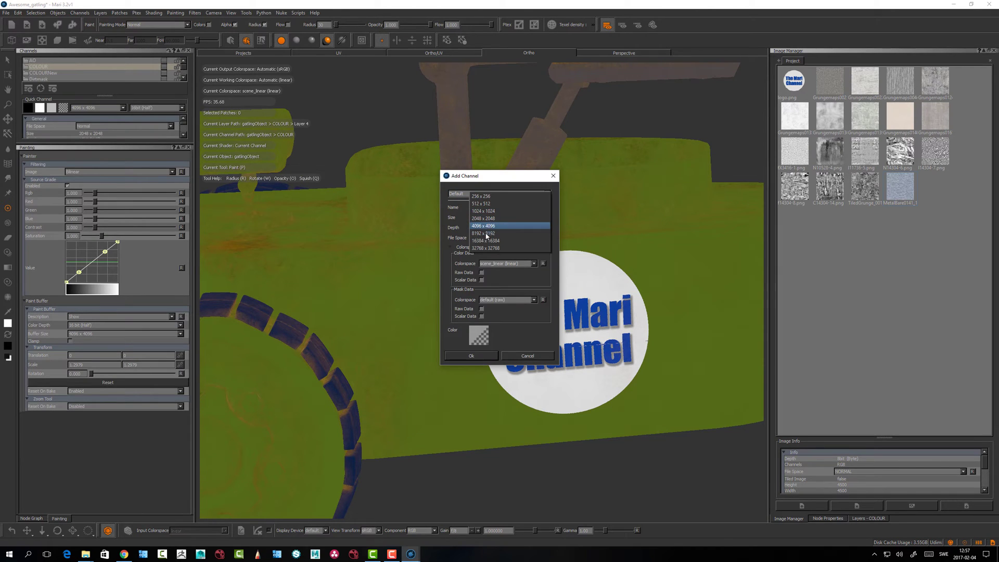
click(486, 235)
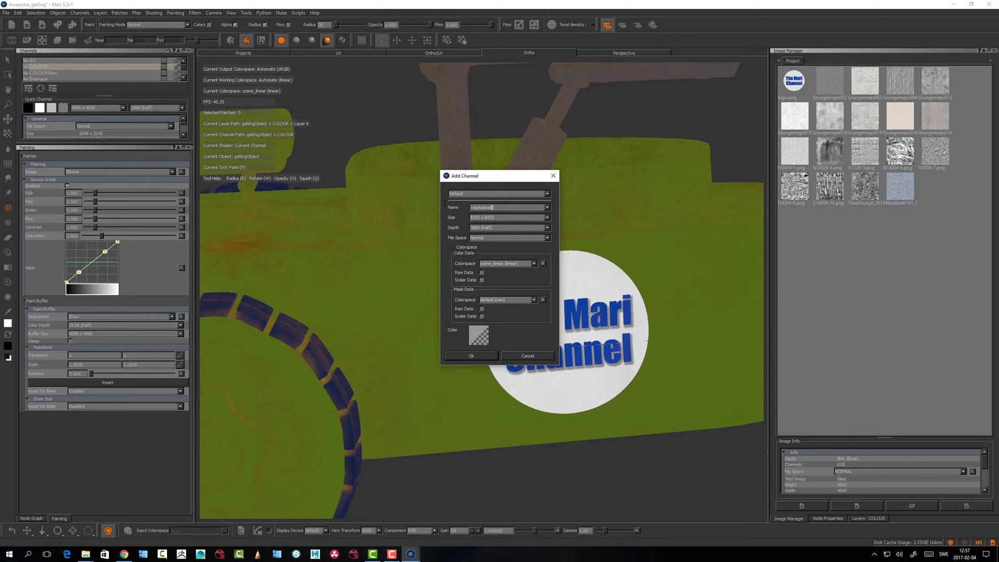
click(487, 339)
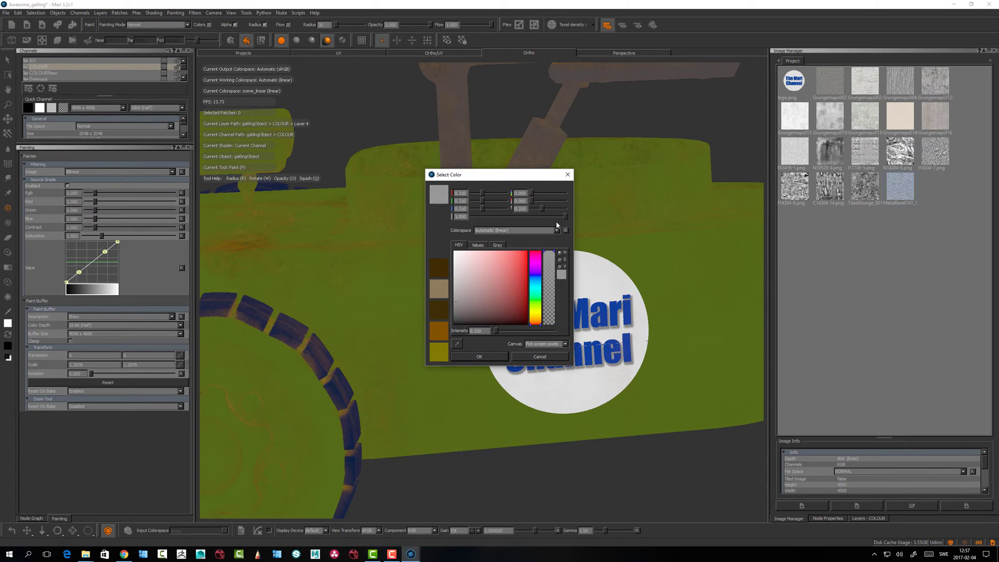
click(494, 354)
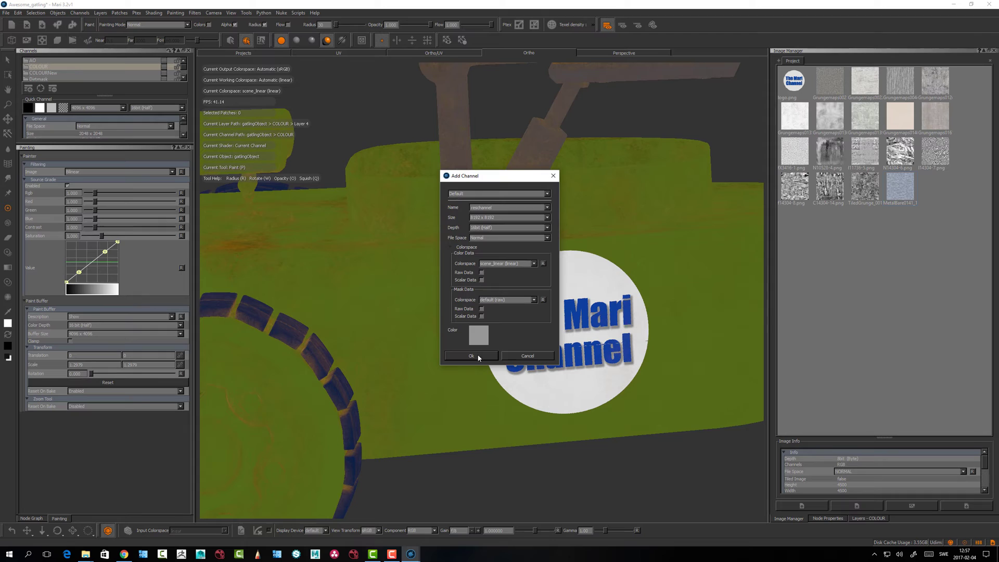
click(478, 357)
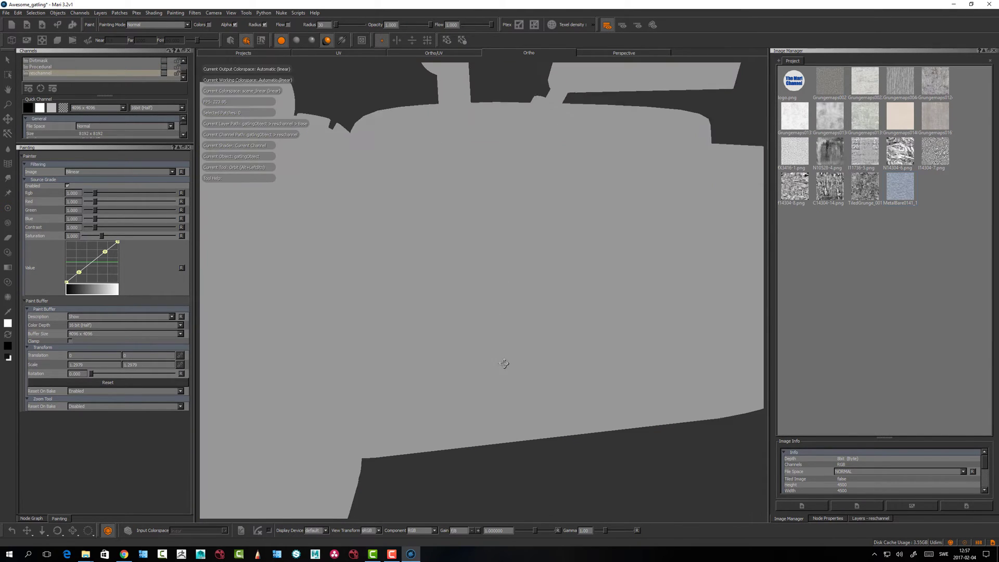
Paint a test stroke on the grey body in the new channel and undo it
scroll(475, 296, up, 3)
key(p)
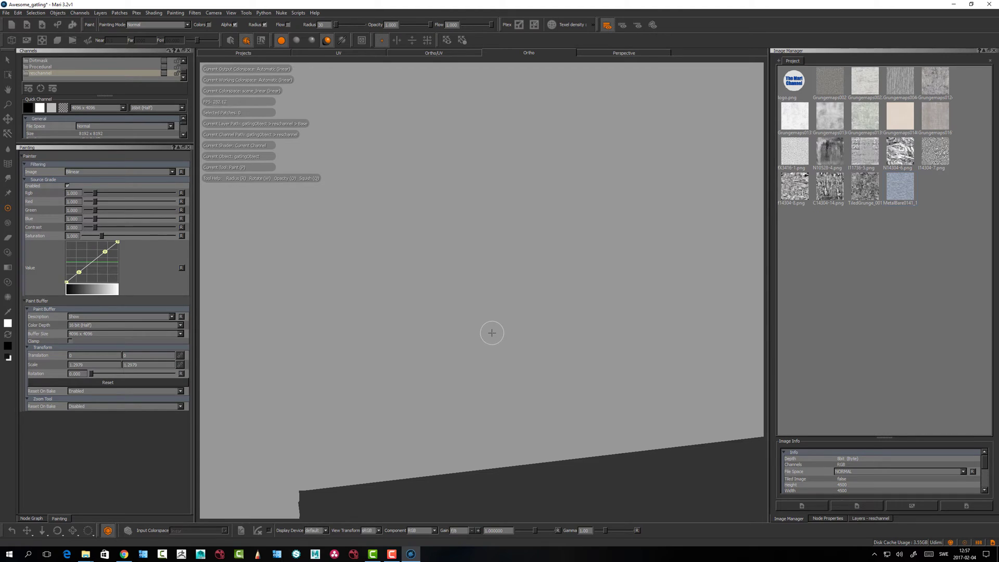
drag(354, 310, 559, 318)
key(ctrl+z)
Inspect the new channel's patch resolutions in the UV view and return to the Ortho view
alt+drag(427, 348, 415, 328)
scroll(415, 328, down, 2)
click(358, 55)
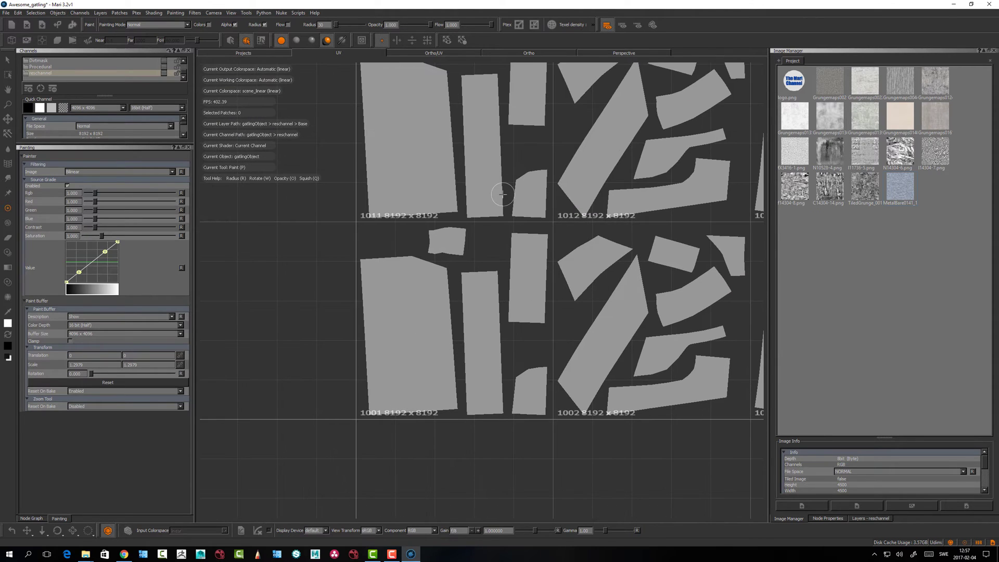
click(529, 54)
Switch to basic lighting and paint a thin white zigzag stroke on the vehicle's body side
mouse_move(429, 371)
alt+mouse_down()
mouse_move(442, 375)
mouse_move(433, 372)
mouse_move(449, 351)
alt+mouse_up()
key(F2)
alt+right_drag(448, 352, 442, 285)
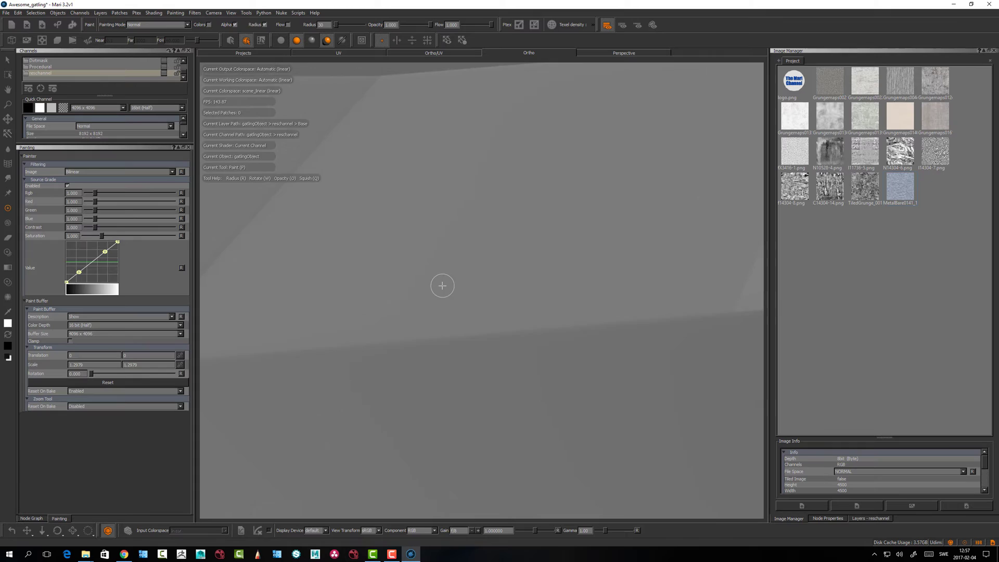
alt+middle_drag(442, 286, 462, 364)
mouse_move(462, 364)
alt+right_down()
mouse_move(457, 330)
mouse_move(443, 322)
alt+right_up()
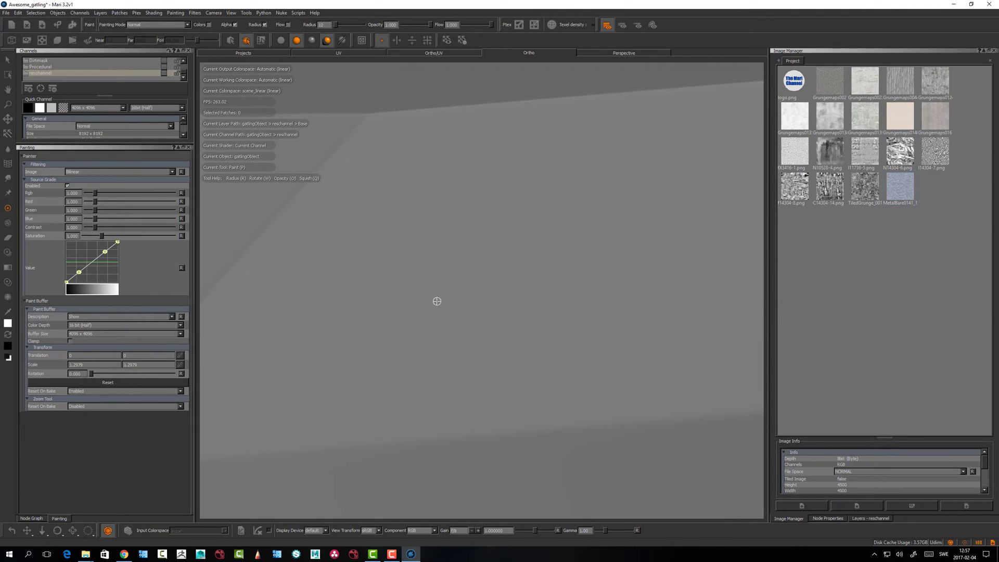
mouse_move(316, 371)
mouse_down()
mouse_move(458, 247)
mouse_move(580, 266)
mouse_move(585, 298)
mouse_up()
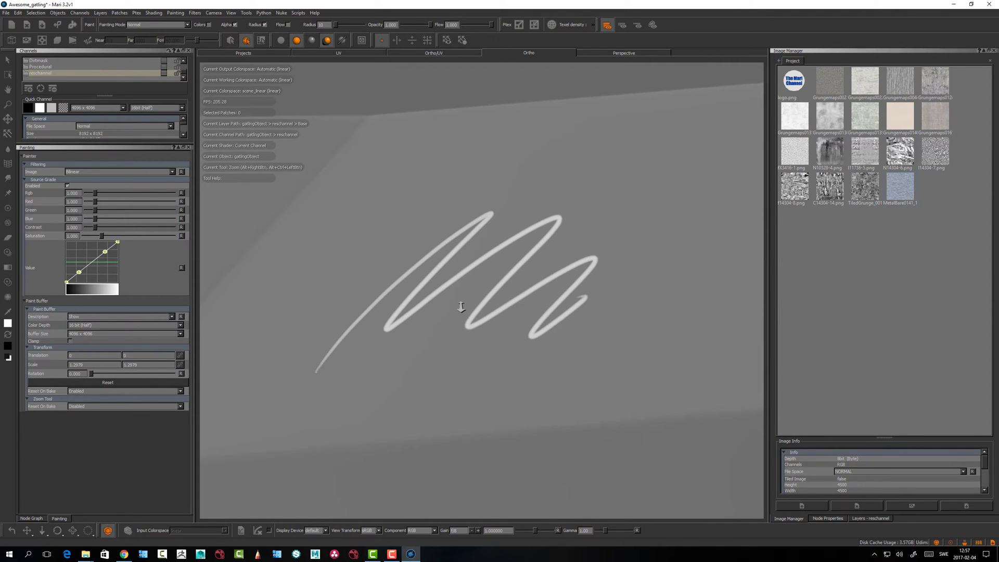
Compare the unbaked zigzag against the model at different zoom levels, try another stroke and clear the paint buffer
mouse_move(461, 307)
alt+right_down()
mouse_move(382, 302)
mouse_move(536, 291)
alt+right_up()
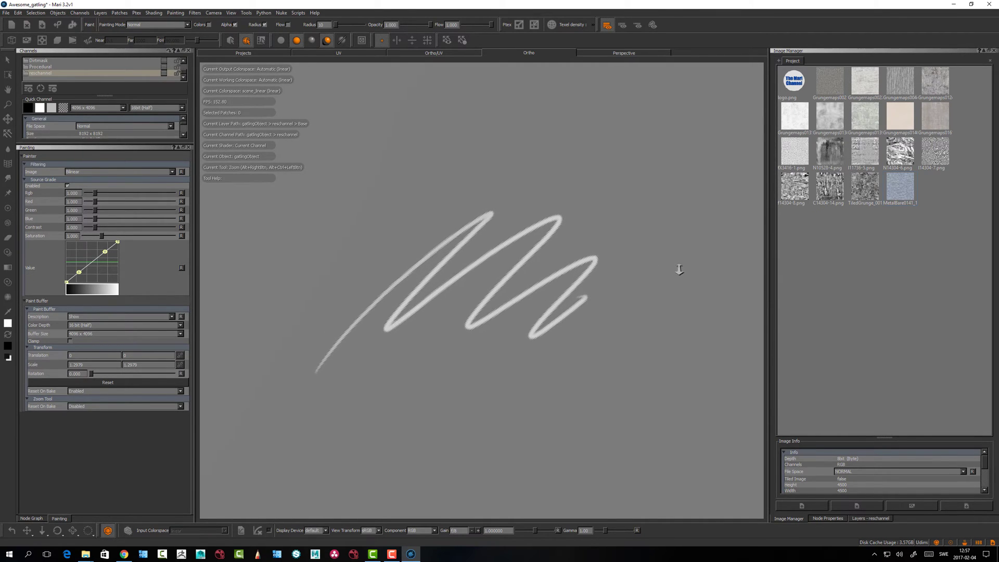
mouse_move(618, 264)
alt+right_down()
mouse_move(339, 242)
mouse_move(590, 262)
mouse_move(374, 358)
mouse_move(343, 255)
mouse_move(461, 270)
alt+right_up()
mouse_move(395, 307)
mouse_down()
mouse_move(489, 277)
mouse_move(522, 295)
mouse_up()
key(ctrl+shift+c)
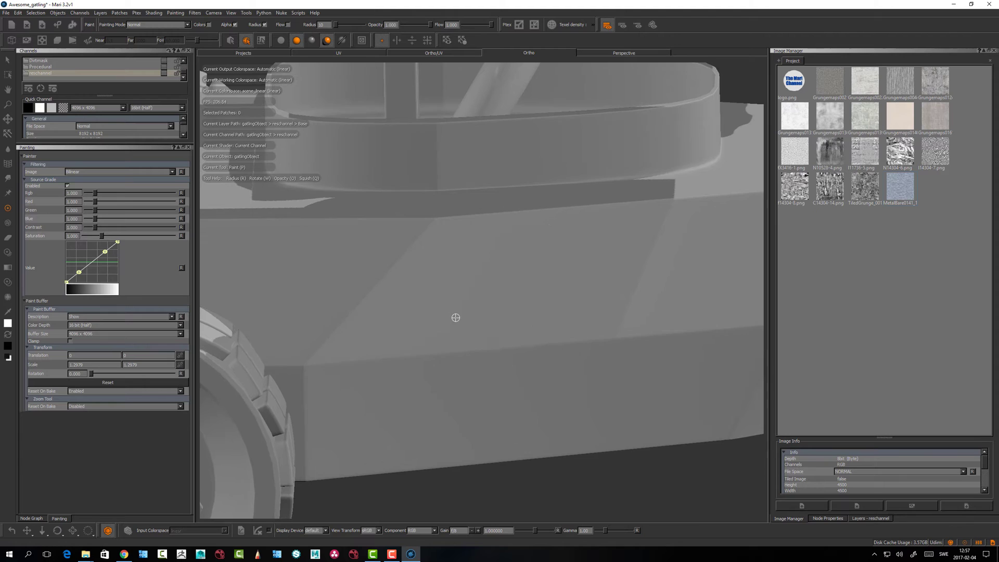
Paint a white zigzag on the body from a wider view, compare it against a close-up, and undo it
mouse_move(360, 344)
mouse_down()
mouse_move(540, 238)
mouse_move(564, 323)
mouse_move(531, 361)
mouse_up()
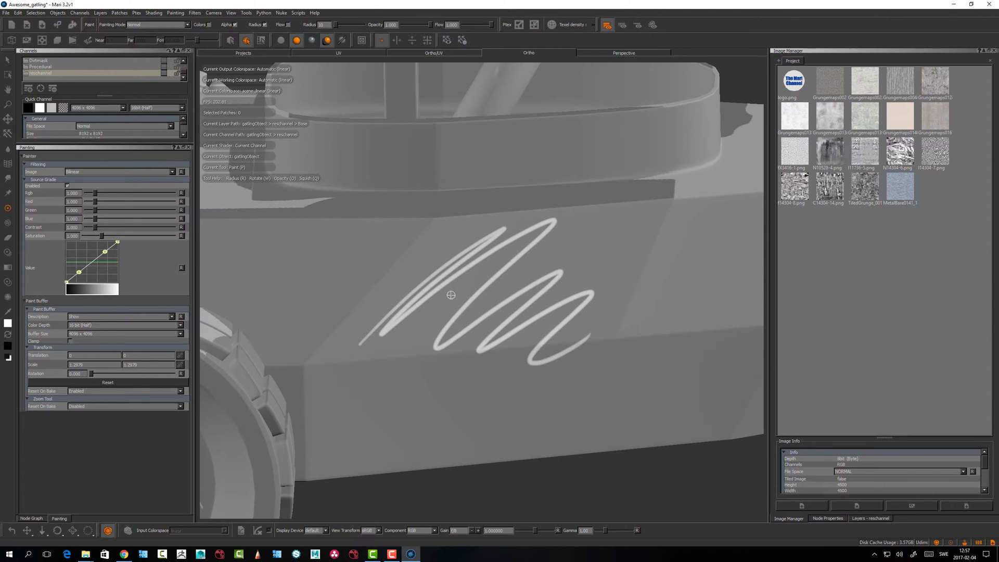
mouse_move(448, 317)
alt+right_down()
mouse_move(483, 318)
mouse_move(494, 297)
alt+right_up()
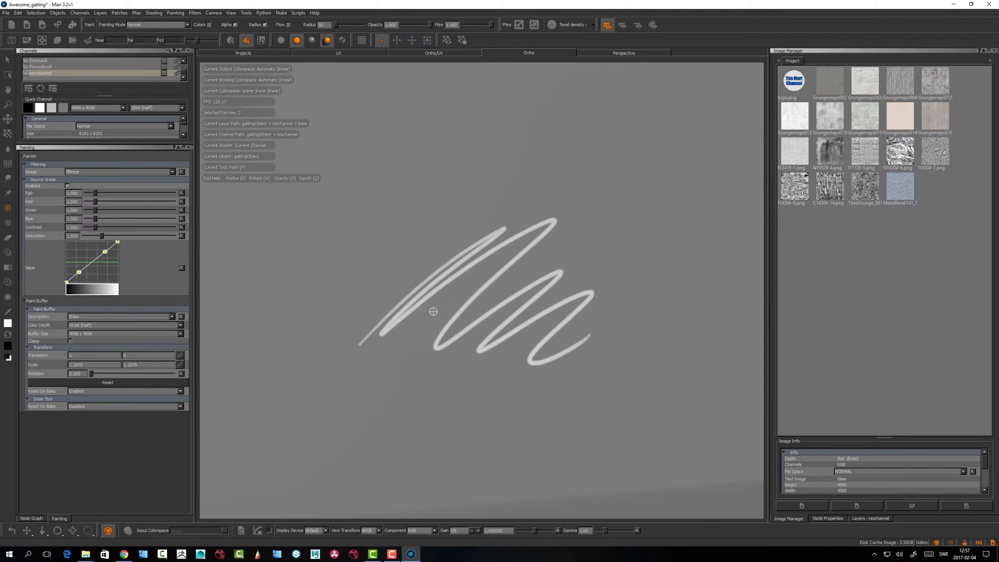
key(alt)
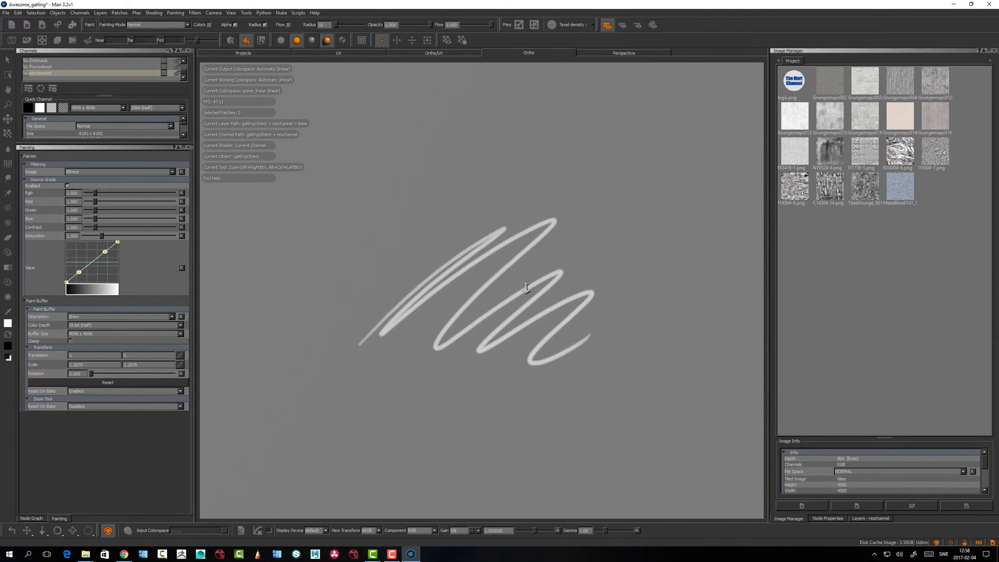
key(ctrl+z)
Paint a test stroke across the close-up of the body side and clear it
alt+drag(404, 299, 408, 347)
alt+right_drag(408, 347, 515, 271)
alt+middle_drag(359, 252, 378, 292)
mouse_move(250, 314)
mouse_down()
mouse_move(520, 205)
mouse_move(513, 368)
mouse_move(552, 333)
mouse_up()
key(BackSpace)
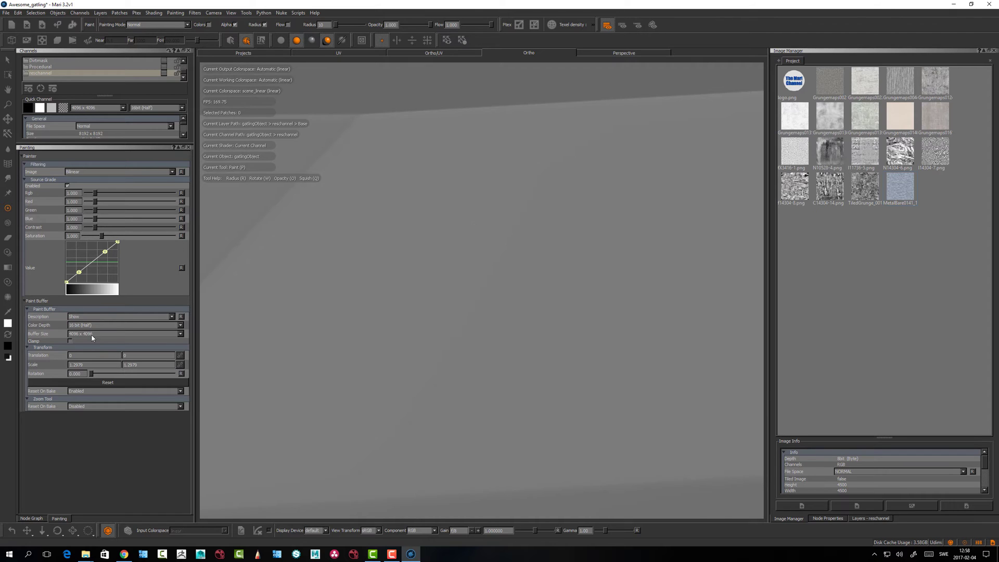
Set the paint buffer size to 256 x 256 and paint a large white zigzag on the body side
click(92, 335)
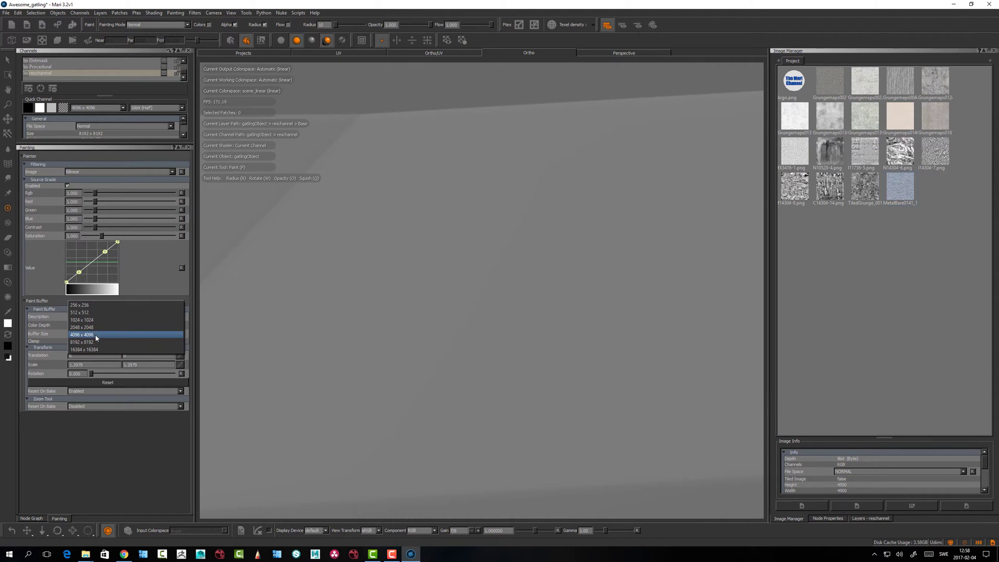
click(93, 306)
mouse_move(302, 328)
mouse_down()
mouse_move(492, 211)
mouse_move(433, 412)
mouse_move(583, 357)
mouse_move(339, 234)
mouse_move(296, 272)
mouse_up()
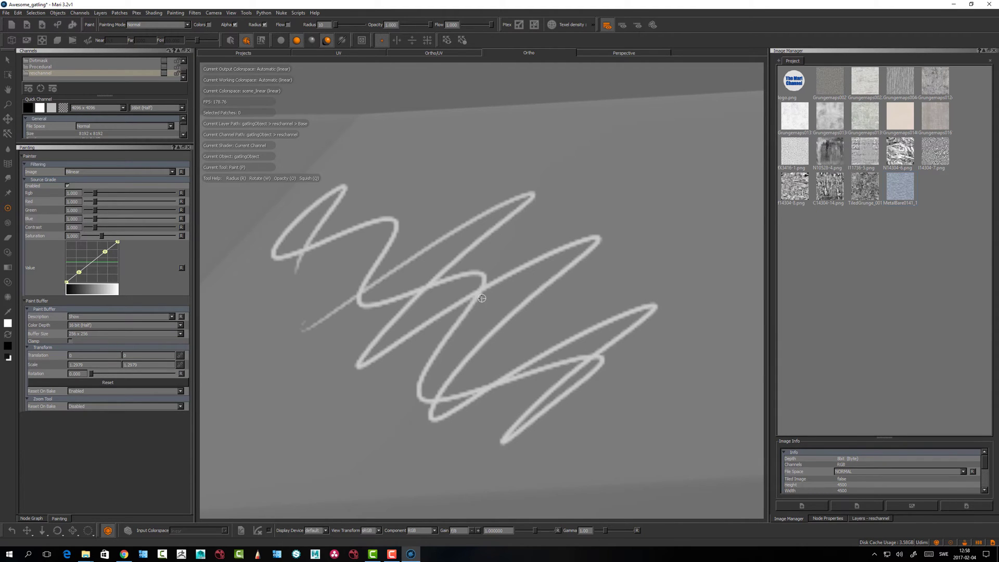
mouse_move(553, 249)
alt+right_down()
mouse_move(552, 172)
mouse_move(553, 265)
alt+right_up()
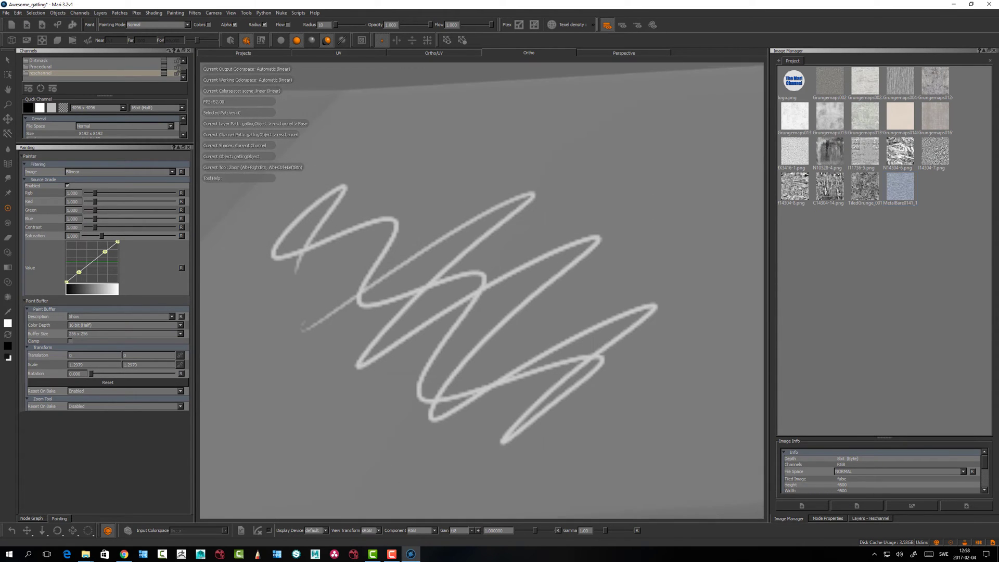
key(p)
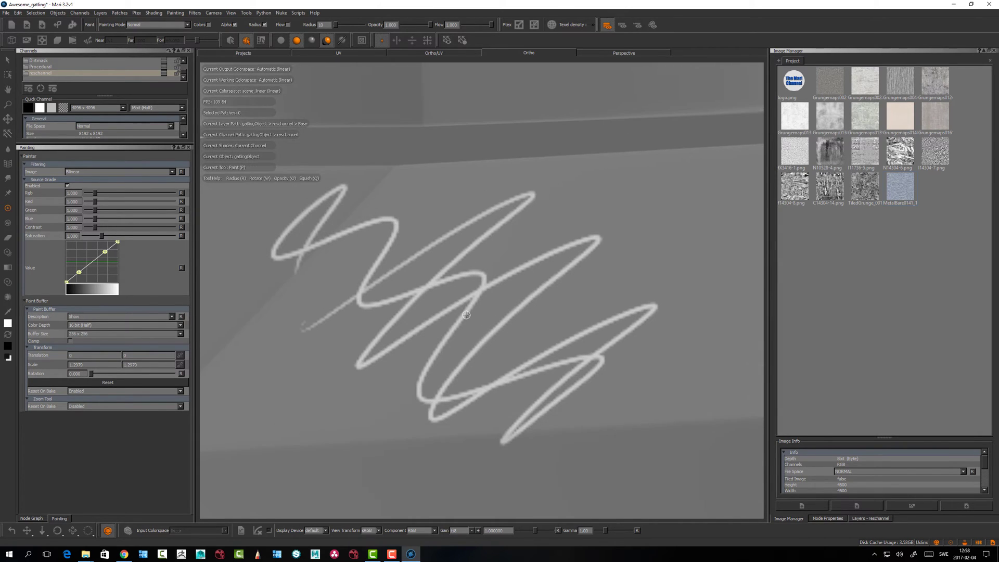
Clear the large zigzag, paint one more test stroke at the low buffer resolution, and clear that too
key(BackSpace)
mouse_move(304, 313)
mouse_down()
mouse_move(350, 282)
mouse_move(504, 286)
mouse_move(534, 385)
mouse_move(241, 245)
mouse_move(417, 301)
mouse_up()
key(BackSpace)
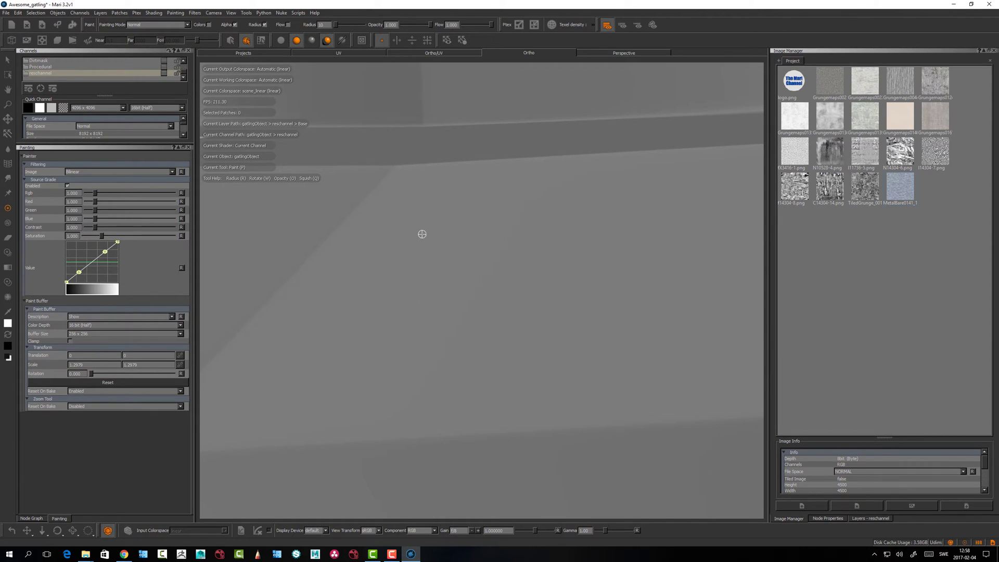
Set the paint buffer size to 4096 x 4096, then paint a short test stroke on the body side and undo it
click(83, 334)
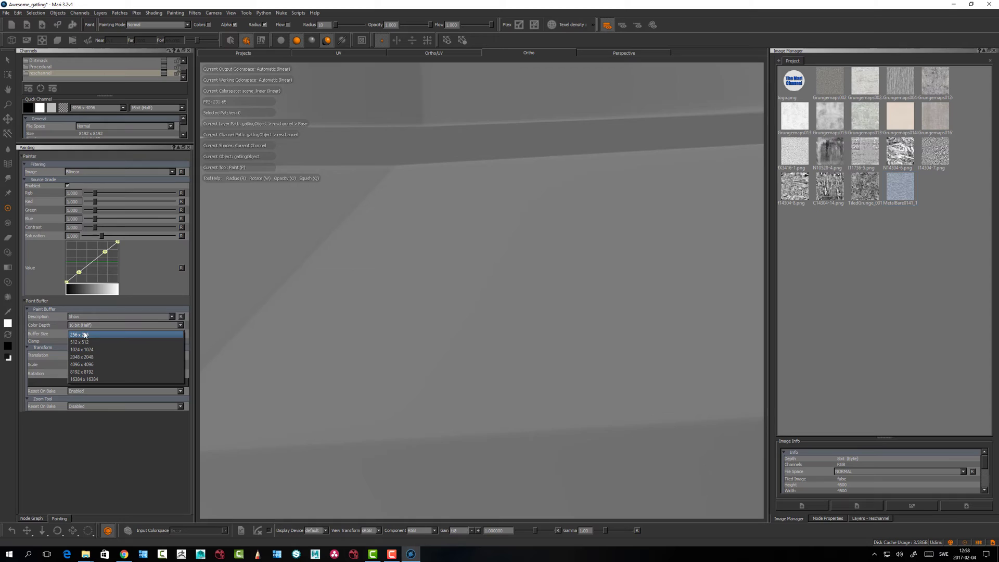
click(91, 364)
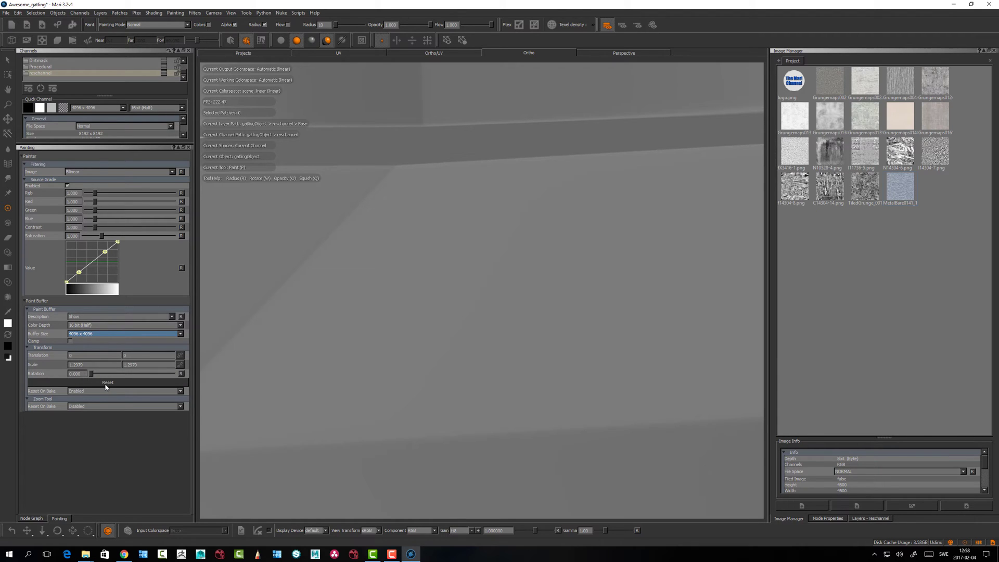
mouse_move(289, 314)
mouse_down()
mouse_move(495, 196)
mouse_move(627, 272)
mouse_move(574, 359)
mouse_move(311, 311)
mouse_move(330, 289)
mouse_up()
key(ctrl+z)
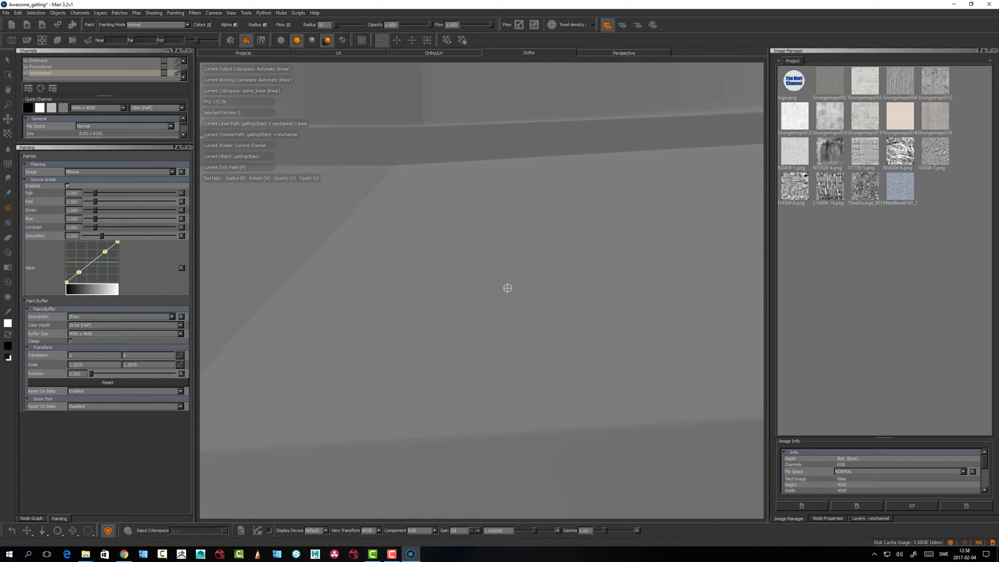
Review the paint buffer size options while viewing the whole vehicle, keeping 4096 x 4096 selected
mouse_move(623, 310)
alt+right_down()
mouse_move(426, 260)
mouse_move(416, 281)
alt+right_up()
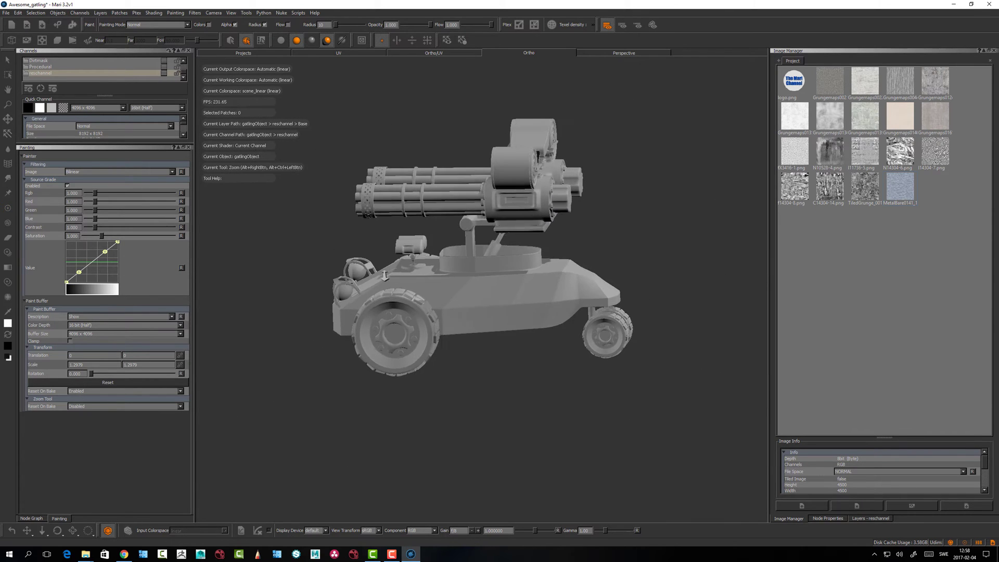
alt+drag(417, 281, 422, 362)
alt+middle_drag(422, 362, 426, 379)
alt+drag(425, 378, 403, 359)
alt+right_drag(354, 316, 403, 316)
alt+drag(403, 315, 418, 357)
click(91, 334)
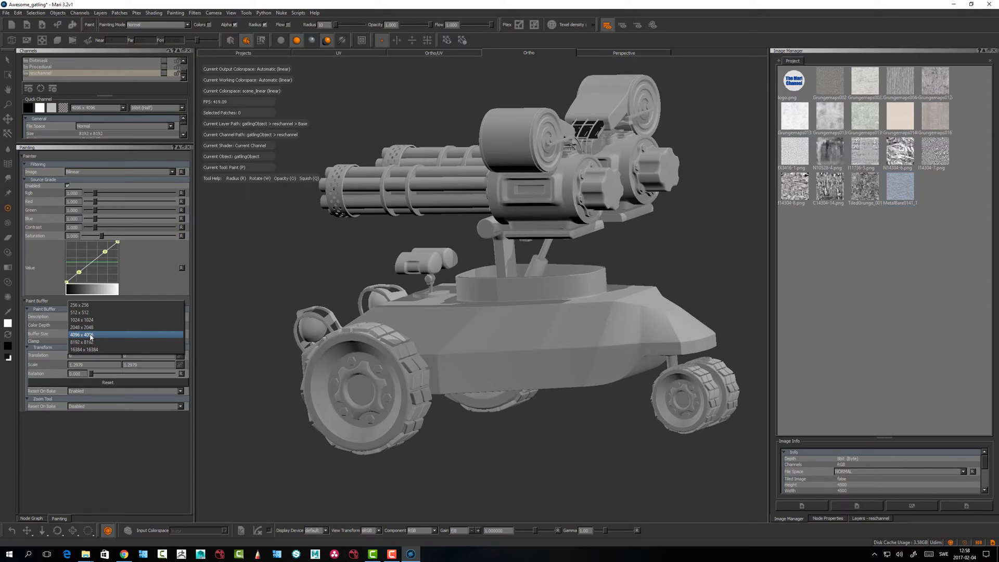
click(90, 336)
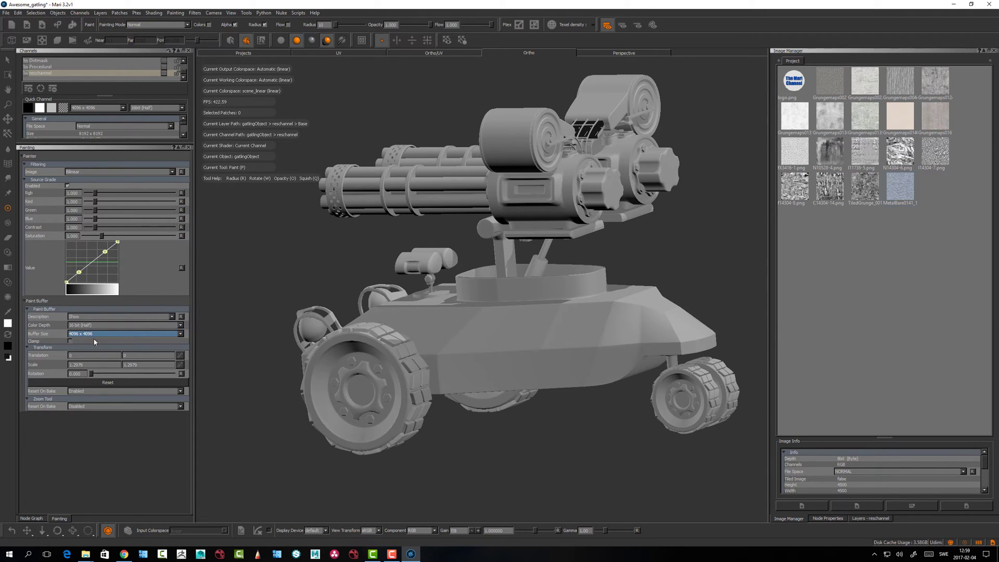
click(97, 334)
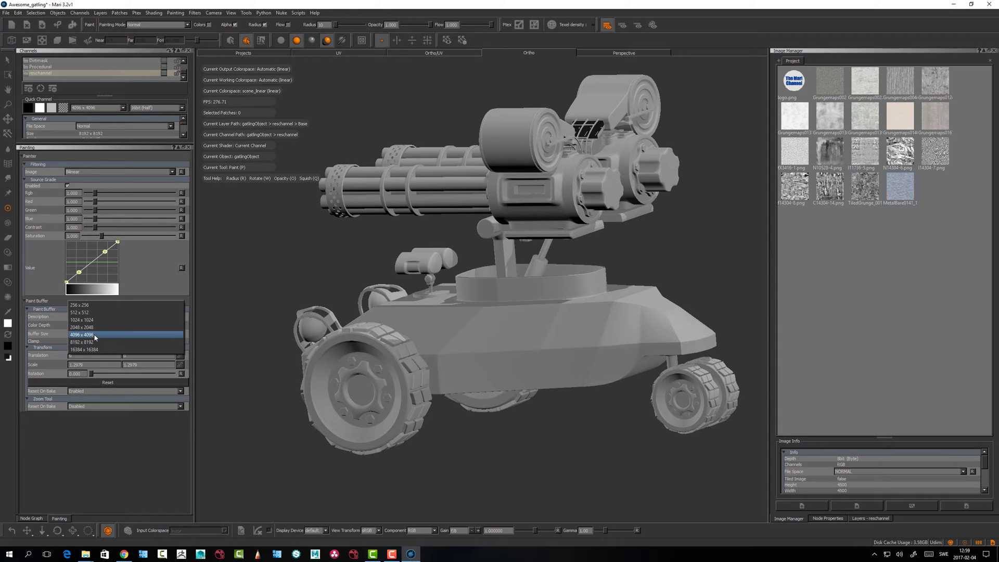
click(94, 336)
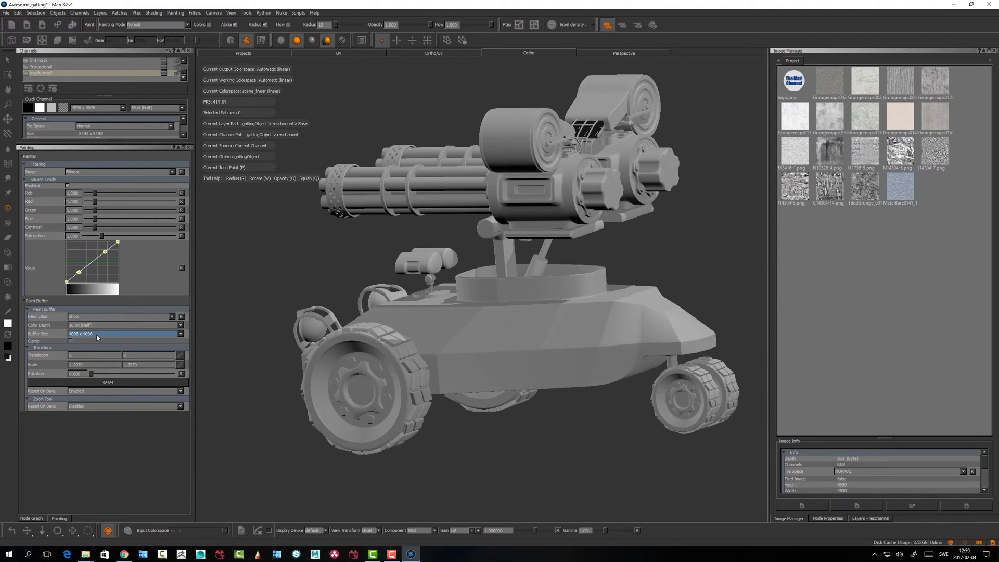
Frame a close-up of the turret base ring and set the paint buffer size to 2048 x 2048
alt+drag(476, 361, 469, 366)
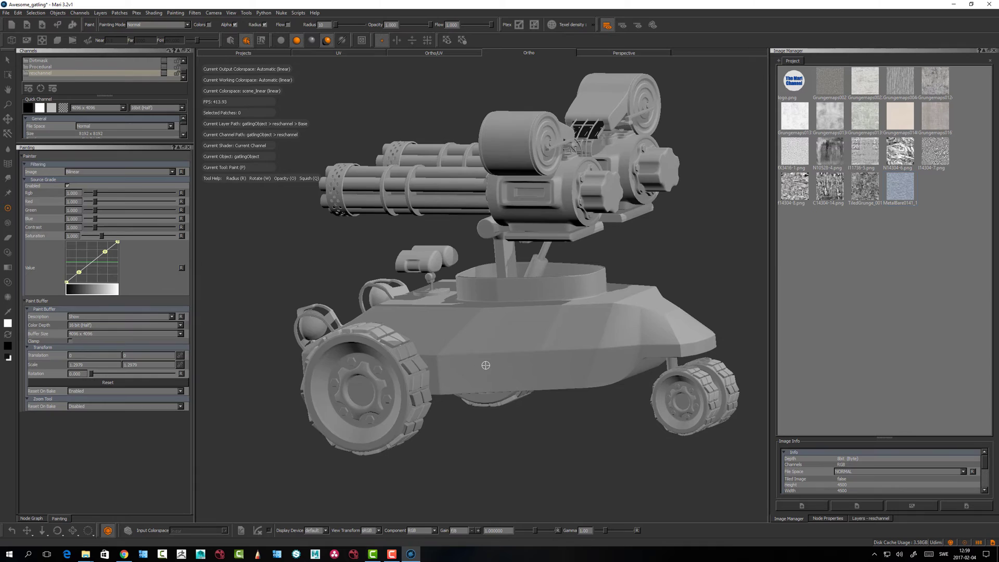
alt+right_drag(485, 365, 437, 297)
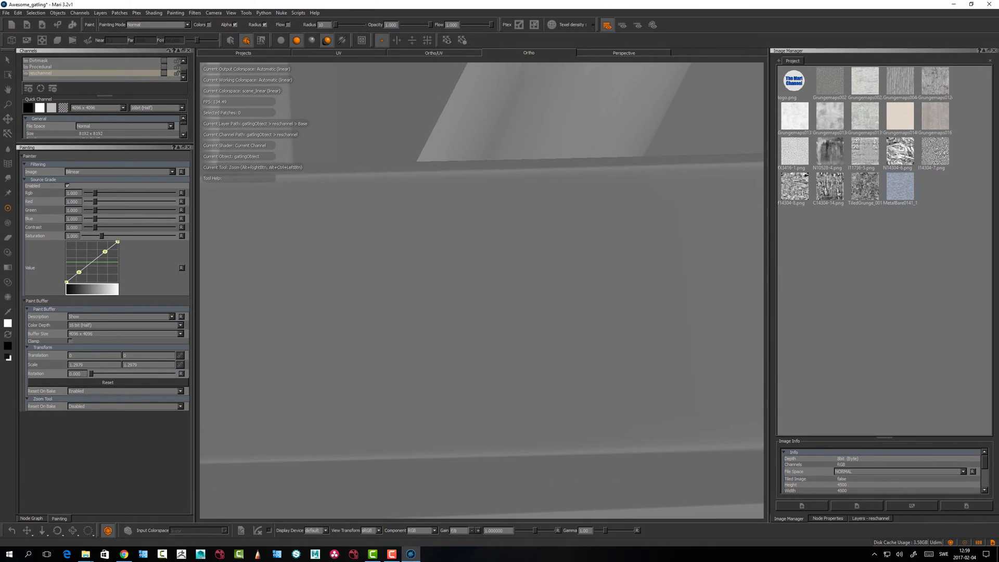
alt+drag(437, 296, 538, 315)
alt+right_drag(537, 314, 510, 294)
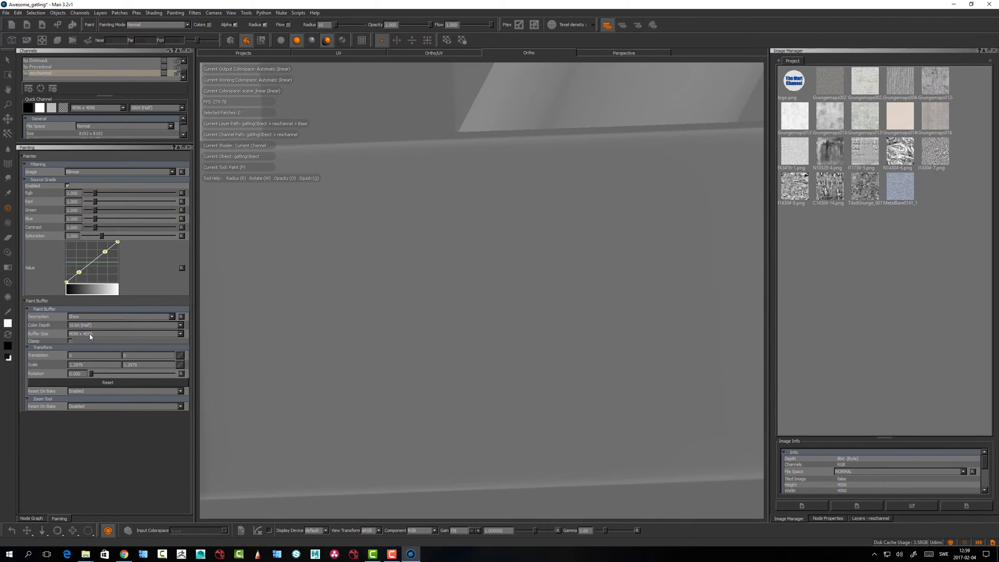
click(90, 335)
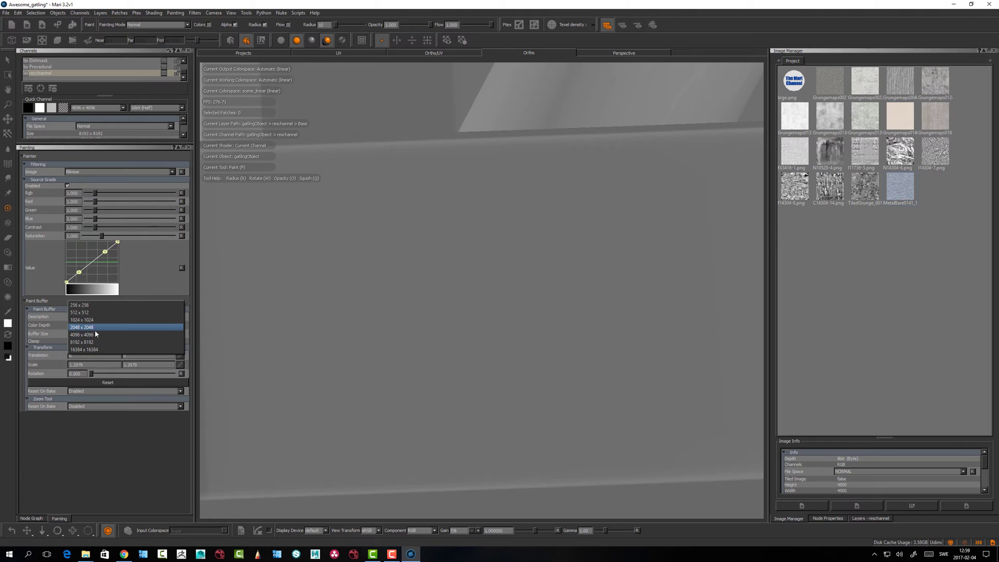
click(95, 329)
Paint overlapping white test scribbles on the turret base ring and clear them from the paint buffer
alt+right_drag(385, 303, 400, 290)
mouse_move(331, 299)
mouse_down()
mouse_move(527, 224)
mouse_move(457, 403)
mouse_move(413, 294)
mouse_up()
mouse_move(388, 356)
mouse_down()
mouse_move(270, 244)
mouse_move(322, 274)
mouse_up()
alt+middle_drag(373, 230, 382, 235)
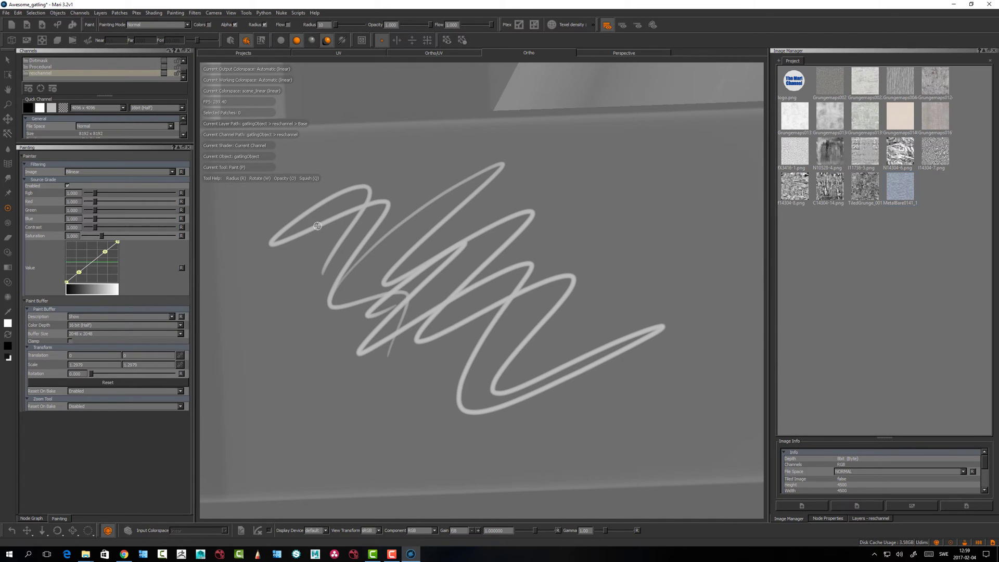
alt+middle_drag(455, 295, 286, 305)
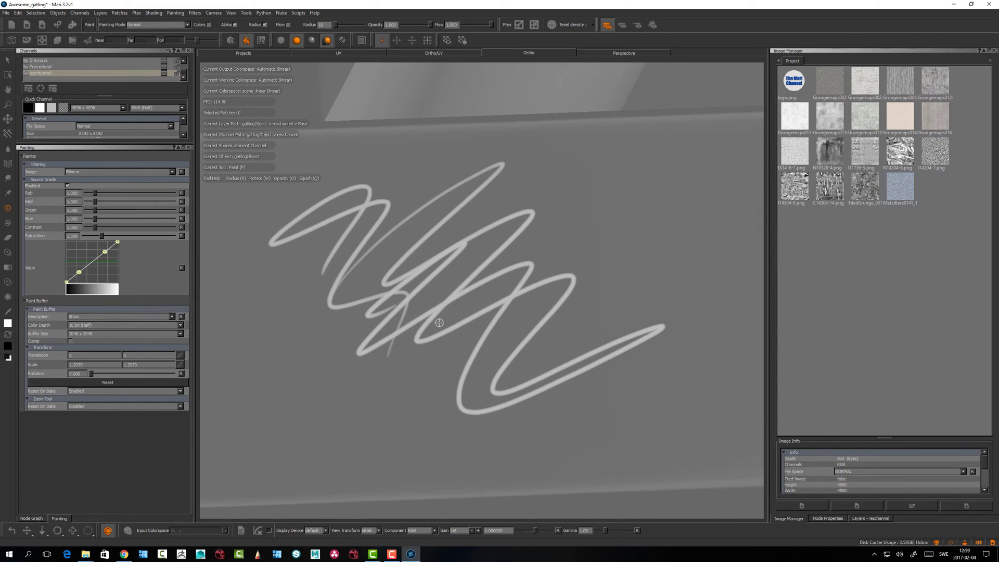
key(ctrl+shift+x)
Paint a large white zigzag with a smaller one overlapping it on the turret base ring, and bake the paint
mouse_move(289, 290)
mouse_down()
mouse_move(426, 286)
mouse_move(496, 398)
mouse_up()
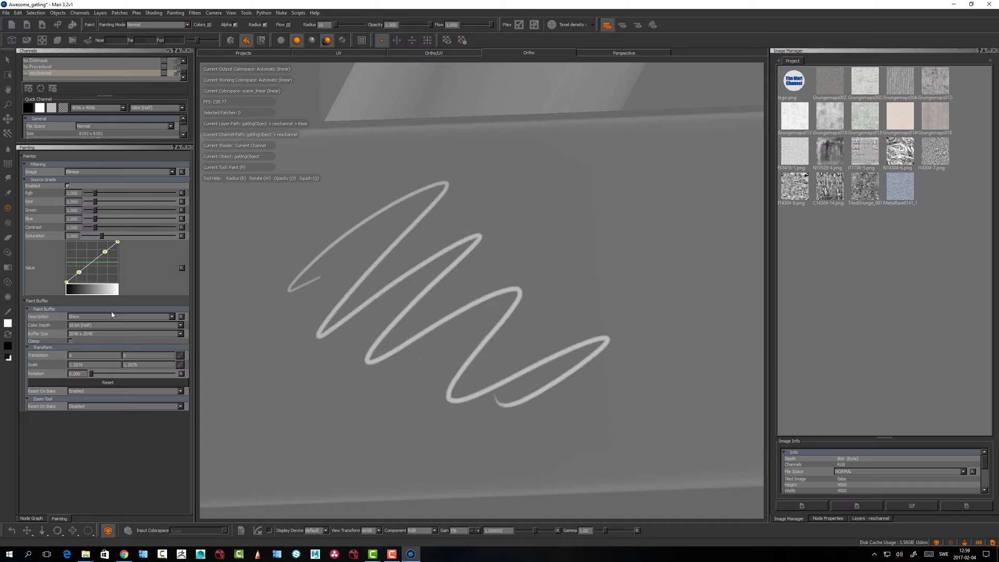
mouse_move(310, 262)
mouse_down()
mouse_move(419, 294)
mouse_move(403, 270)
mouse_move(424, 294)
mouse_move(372, 307)
mouse_up()
key(b)
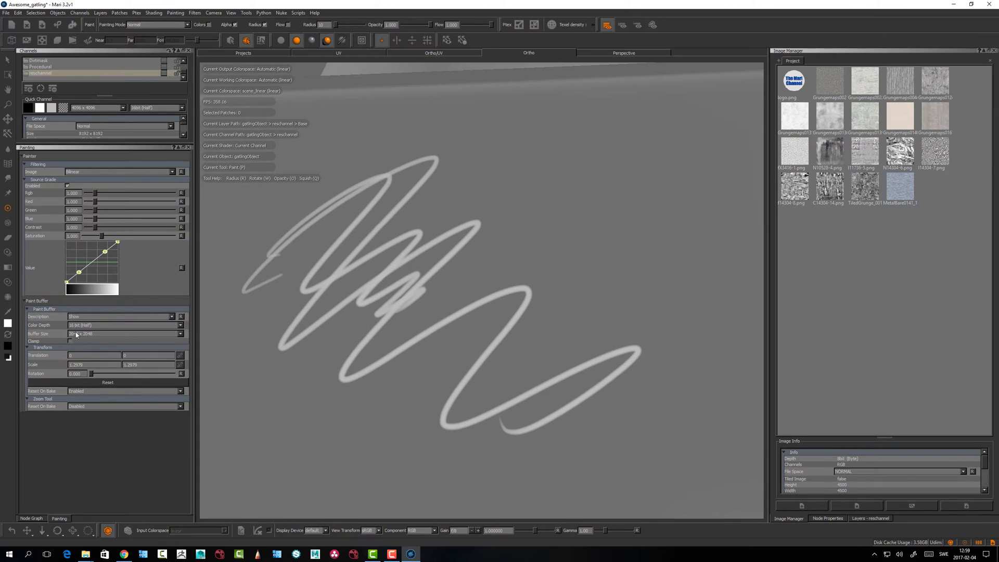
Set the paint buffer size to 8192 x 8192 and paint a zigzag beside the baked strokes, undoing and redoing the first attempt
click(76, 335)
click(83, 350)
alt+drag(376, 348, 386, 348)
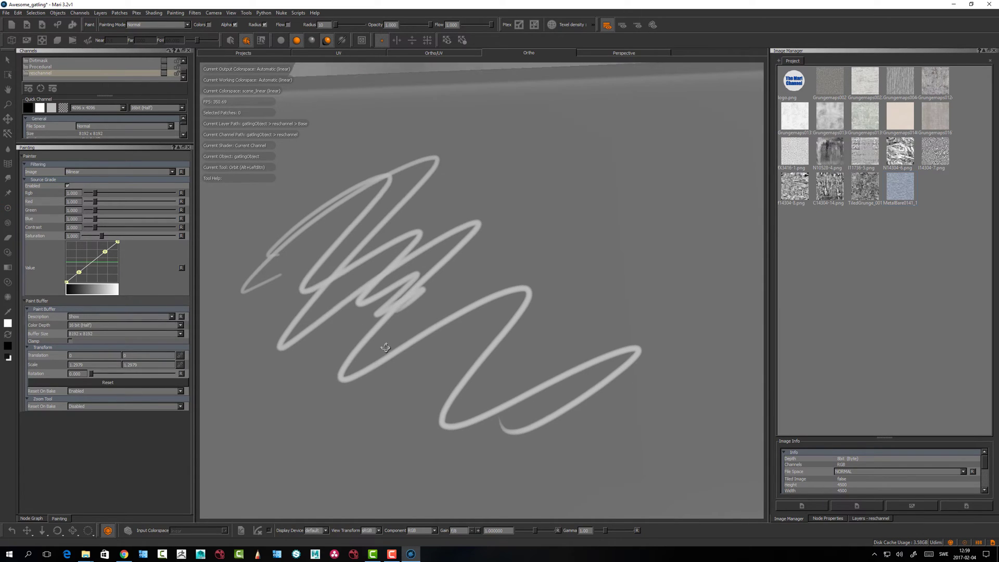
mouse_move(411, 266)
mouse_down()
mouse_move(576, 224)
mouse_move(599, 322)
mouse_move(537, 337)
mouse_up()
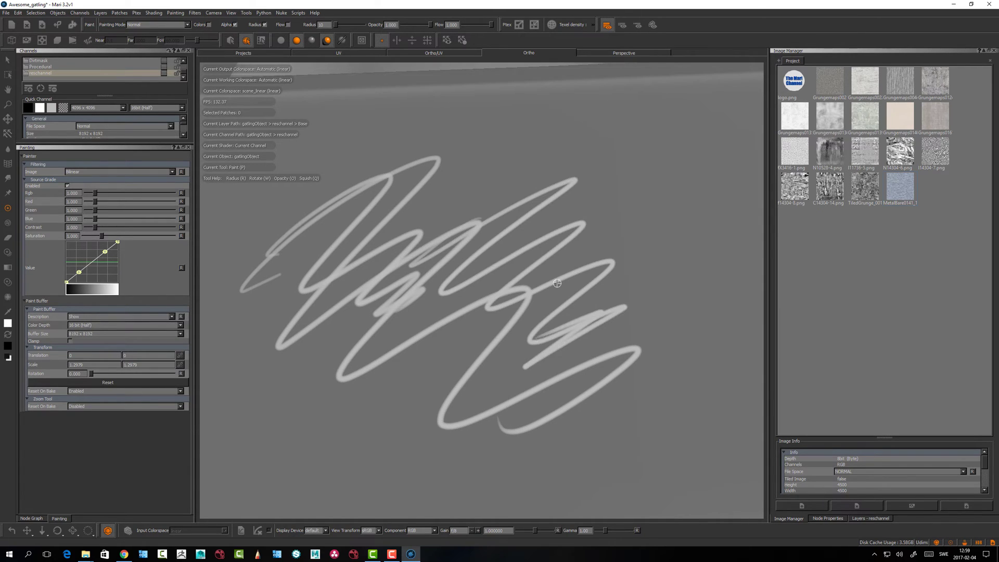
key(ctrl+z)
mouse_move(480, 261)
mouse_down()
mouse_move(651, 232)
mouse_move(598, 310)
mouse_up()
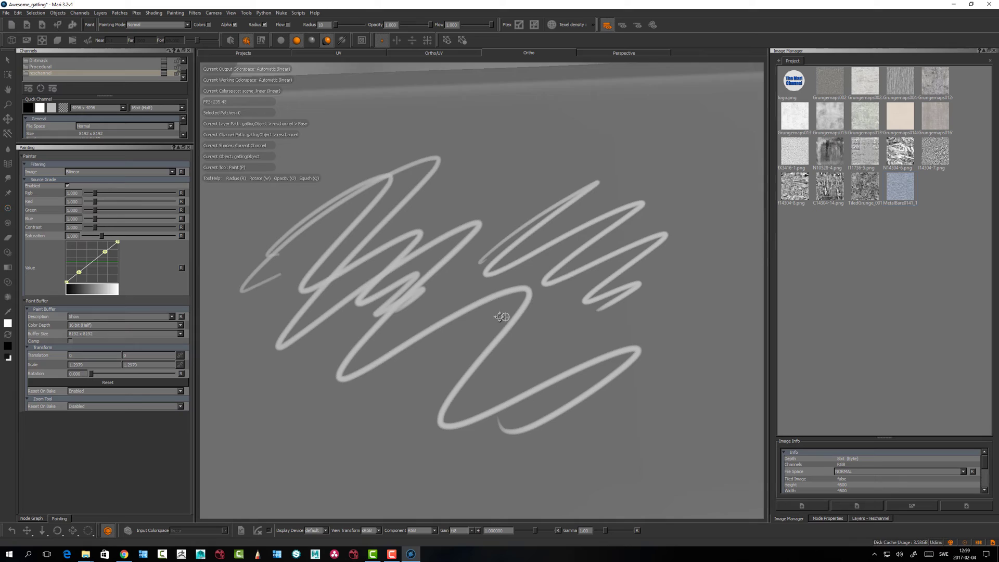
alt+drag(511, 273, 474, 280)
alt+right_drag(473, 280, 442, 284)
alt+drag(511, 274, 489, 273)
alt+right_drag(518, 268, 567, 260)
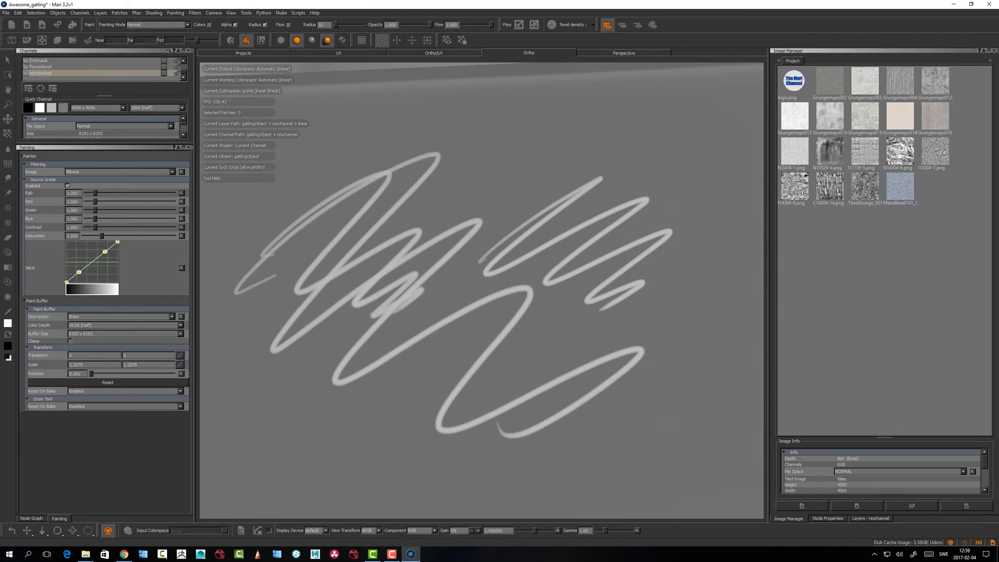
Set the paint buffer size to 4096 x 4096 and paint a wavy white stroke below the existing scribbles
click(88, 333)
click(89, 327)
mouse_move(245, 371)
mouse_down()
mouse_move(362, 475)
mouse_move(424, 452)
mouse_up()
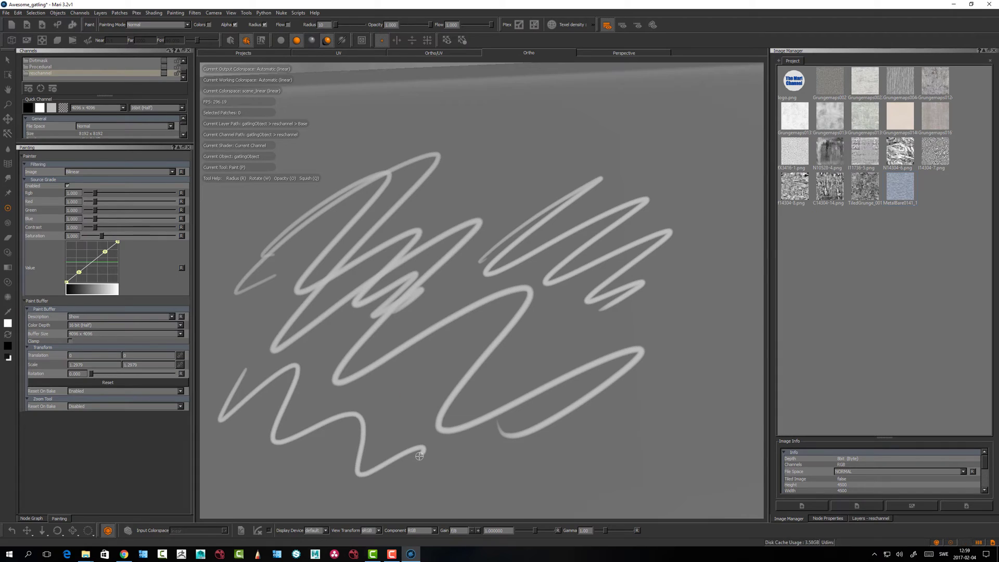
Set the paint buffer size to 1024 x 1024 and paint a zigzag over the upper part of the existing scribbles
click(89, 334)
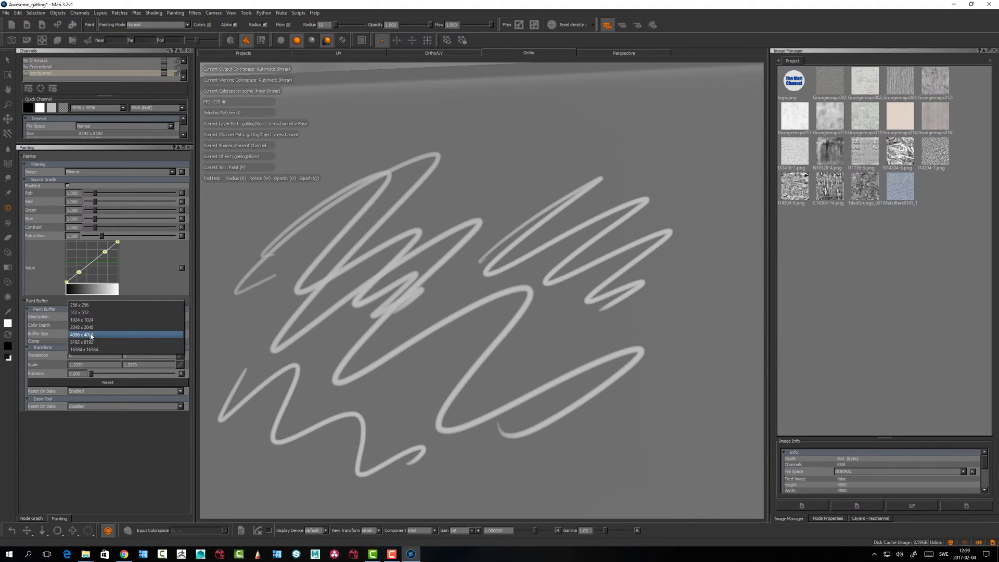
click(89, 319)
mouse_move(237, 195)
mouse_down()
mouse_move(349, 136)
mouse_move(383, 255)
mouse_up()
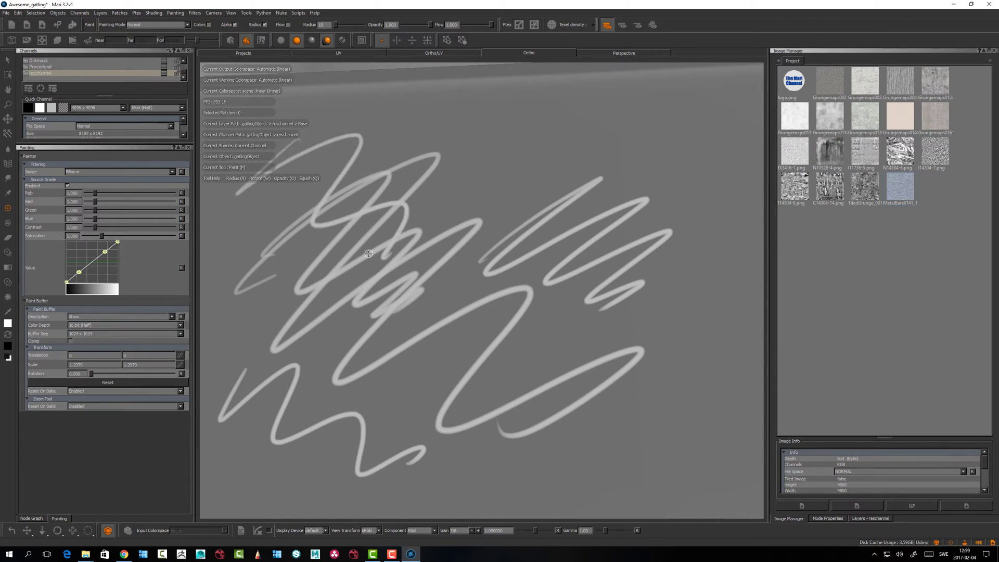
Try to set the paint buffer size to 16384 x 16384 and dismiss the size warning
click(88, 333)
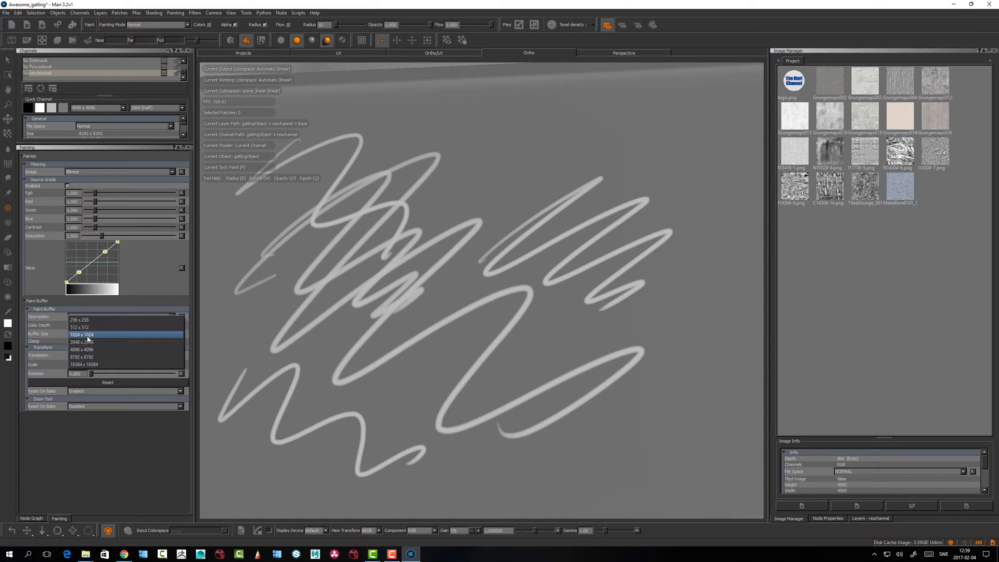
click(88, 366)
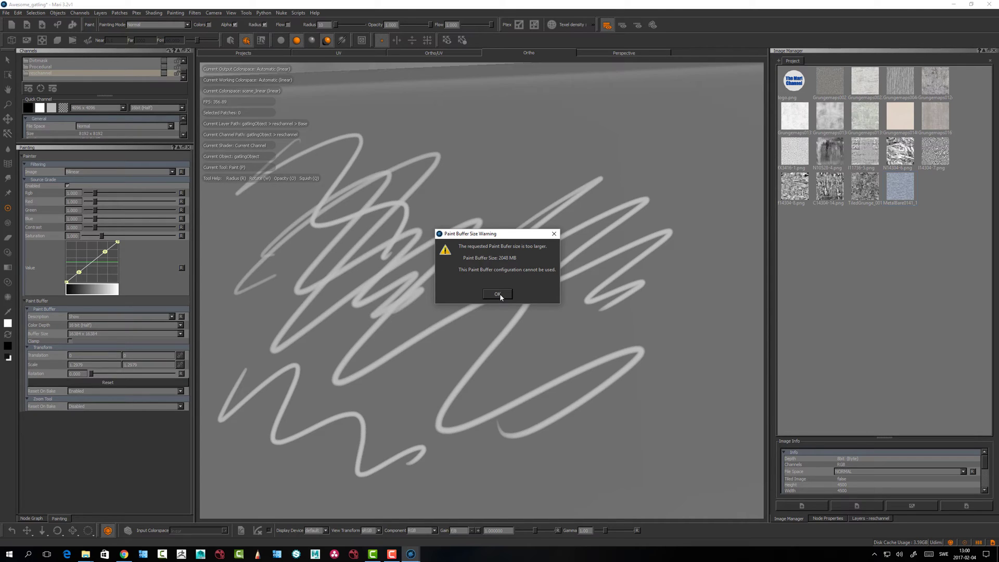
click(497, 294)
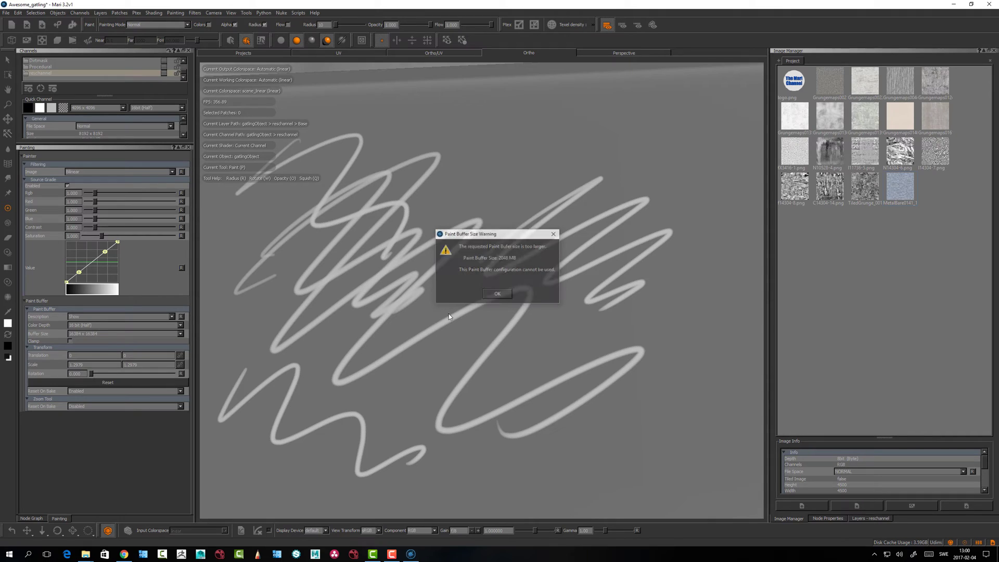
Set the paint buffer size to 8192 x 8192 and paint a tight zigzag between the two upper groups of strokes
click(89, 335)
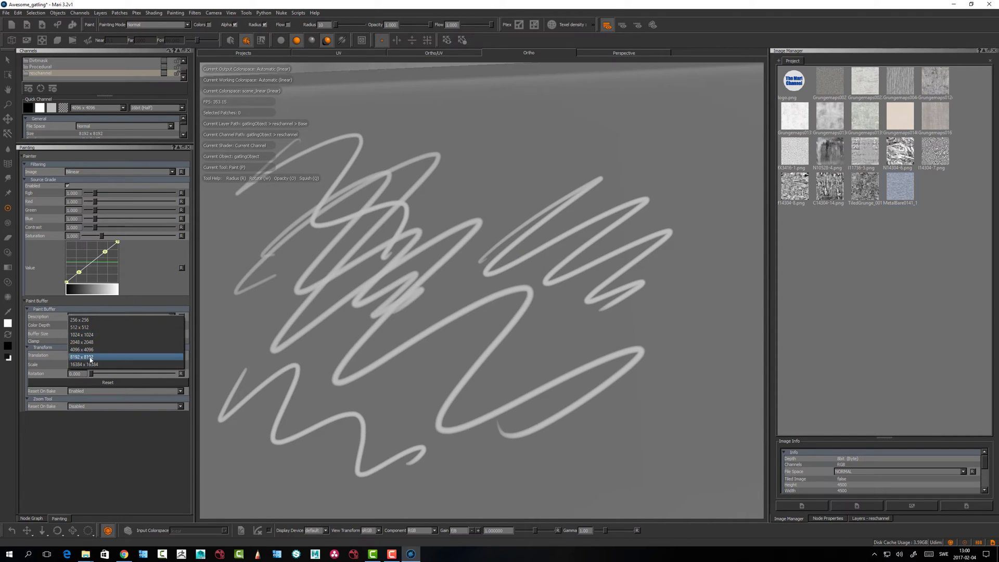
click(93, 337)
mouse_move(405, 194)
mouse_down()
mouse_move(473, 151)
mouse_move(568, 165)
mouse_move(533, 239)
mouse_up()
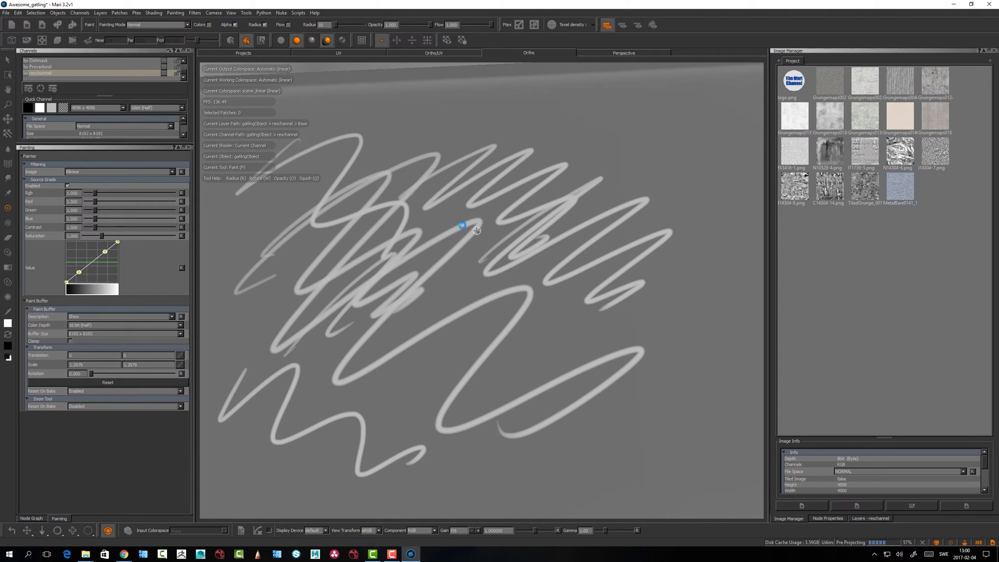
From a wider view, paint a white zigzag on the vehicle's body side, undo it, and paint a new one there
mouse_move(459, 249)
alt+right_down()
mouse_move(349, 277)
mouse_move(385, 311)
alt+right_up()
alt+middle_drag(386, 310, 383, 274)
alt+right_drag(383, 275, 373, 307)
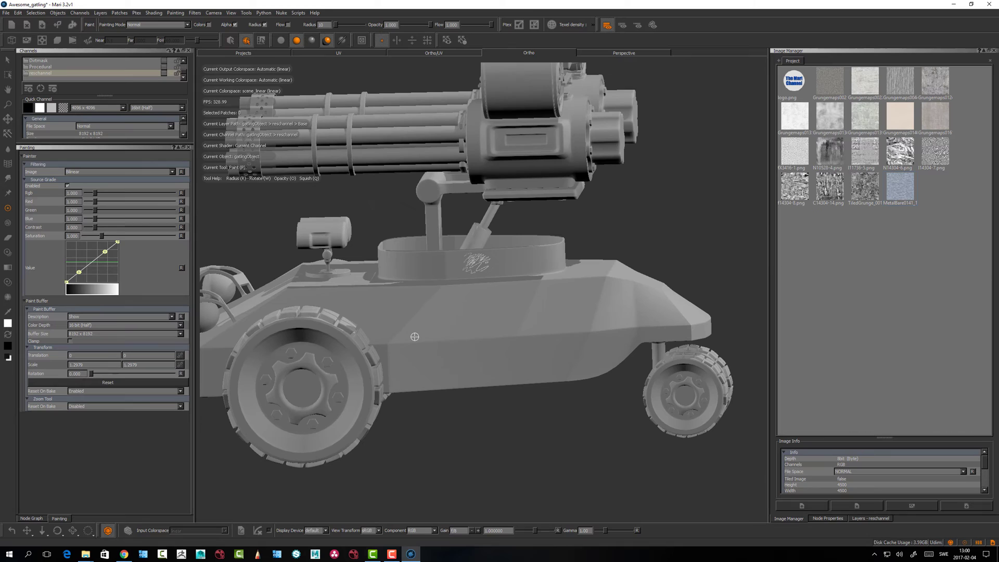
mouse_move(403, 339)
mouse_down()
mouse_move(479, 331)
mouse_move(528, 370)
mouse_up()
key(ctrl+z)
drag(394, 363, 541, 357)
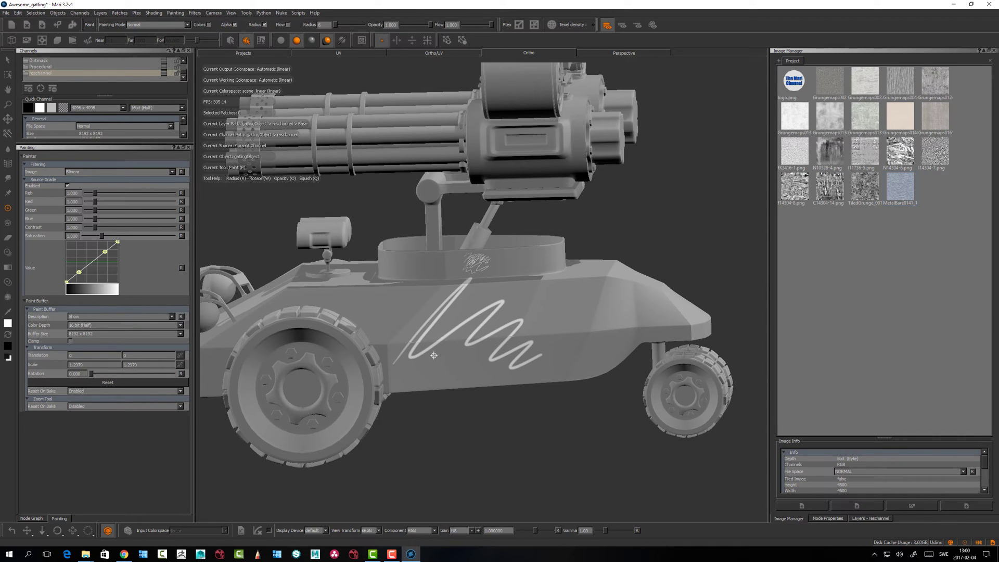
From a close-up of the body side, paint a thin white zigzag across the thick one for comparison
mouse_move(434, 355)
alt+mouse_down()
mouse_move(455, 353)
mouse_move(444, 354)
alt+mouse_up()
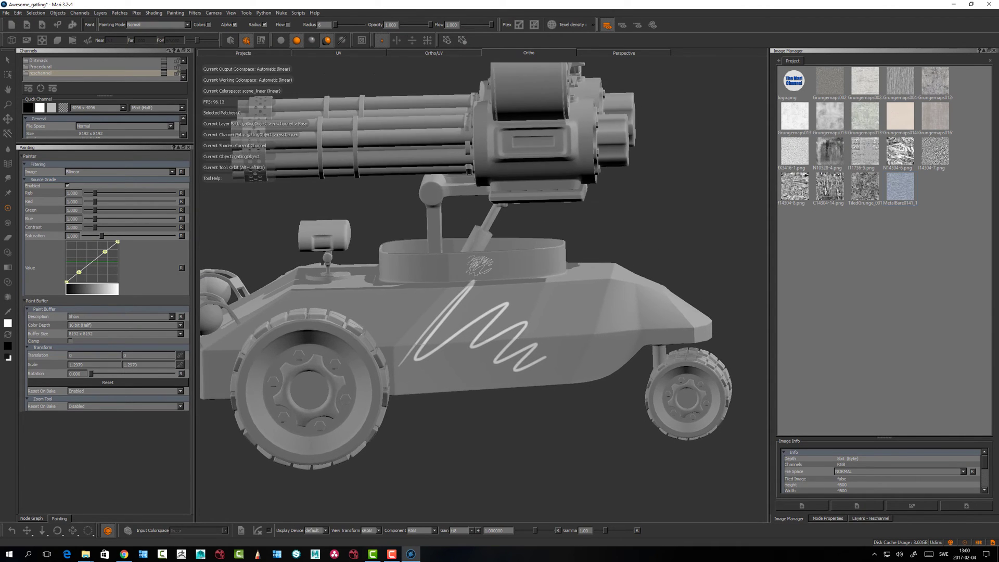
alt+right_drag(443, 354, 463, 344)
mouse_move(448, 341)
alt+mouse_down()
mouse_move(424, 354)
mouse_move(446, 345)
mouse_move(448, 312)
alt+mouse_up()
alt+middle_drag(448, 312, 506, 266)
alt+right_drag(506, 265, 586, 225)
mouse_move(570, 239)
alt+middle_down()
mouse_move(470, 310)
mouse_move(305, 318)
alt+middle_up()
alt+right_drag(372, 345, 333, 364)
mouse_move(333, 364)
alt+mouse_down()
mouse_move(395, 339)
mouse_move(388, 357)
alt+mouse_up()
key(p)
mouse_move(383, 290)
mouse_down()
mouse_move(494, 285)
mouse_move(672, 331)
mouse_move(615, 358)
mouse_up()
Reposition the body side behind the unbaked thin zigzag and shrink the paint buffer to a scale of about 0.638
alt+right_drag(447, 335, 272, 344)
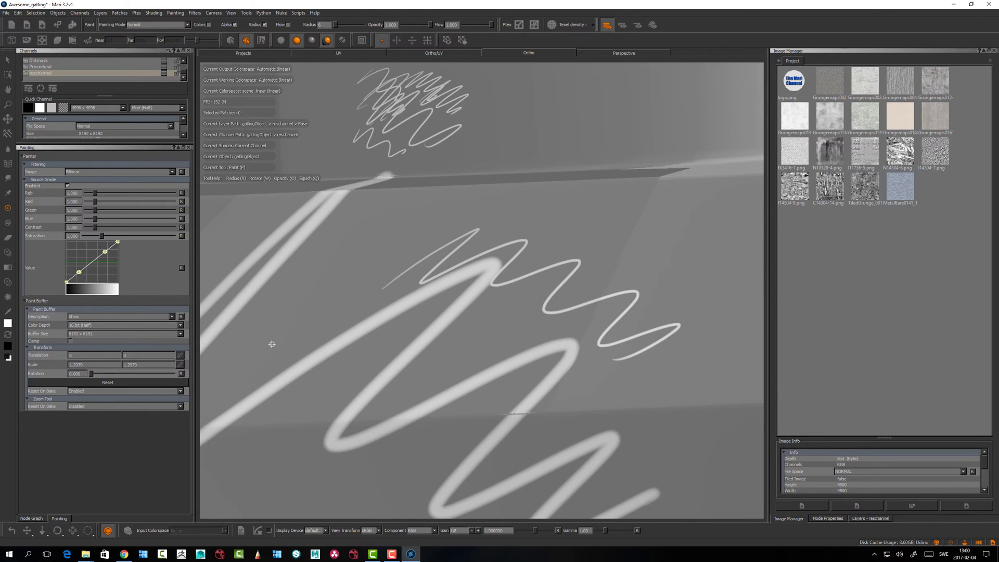
mouse_move(386, 313)
alt+right_down()
mouse_move(404, 307)
mouse_move(355, 306)
alt+right_up()
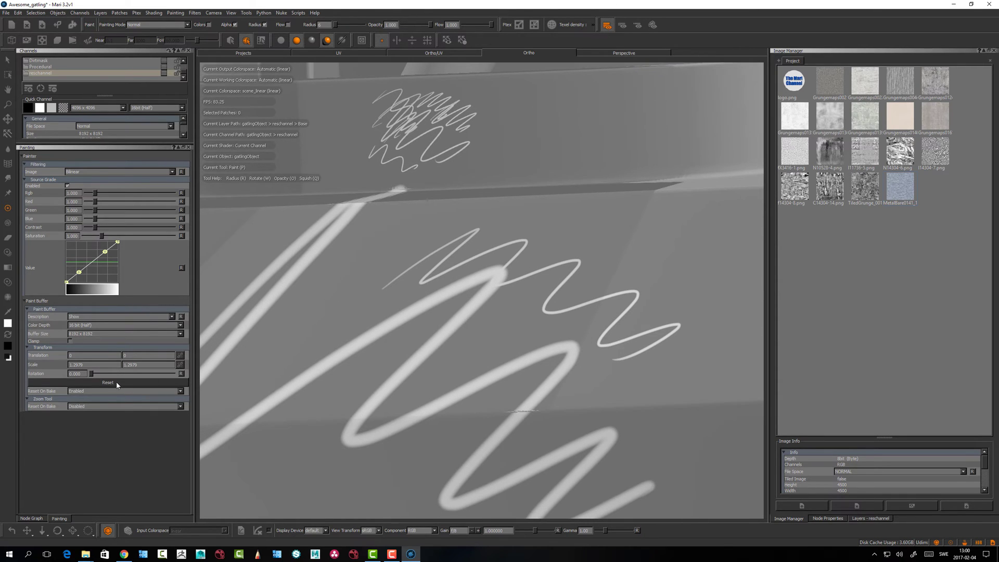
mouse_move(320, 301)
alt+mouse_down()
mouse_move(375, 283)
mouse_move(408, 324)
alt+mouse_up()
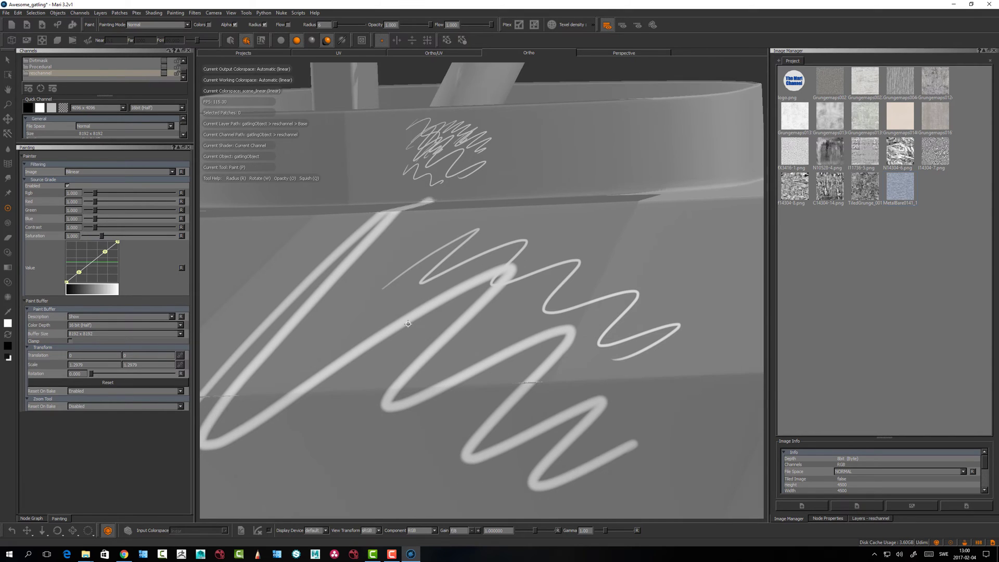
key(z)
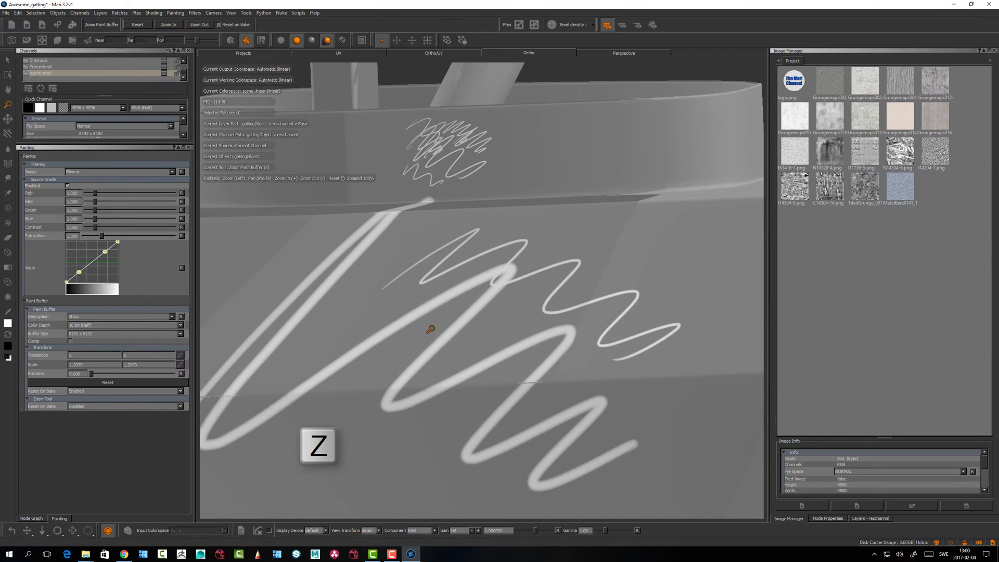
mouse_move(433, 335)
mouse_down()
mouse_move(257, 281)
mouse_move(151, 264)
mouse_move(176, 269)
mouse_up()
key(p)
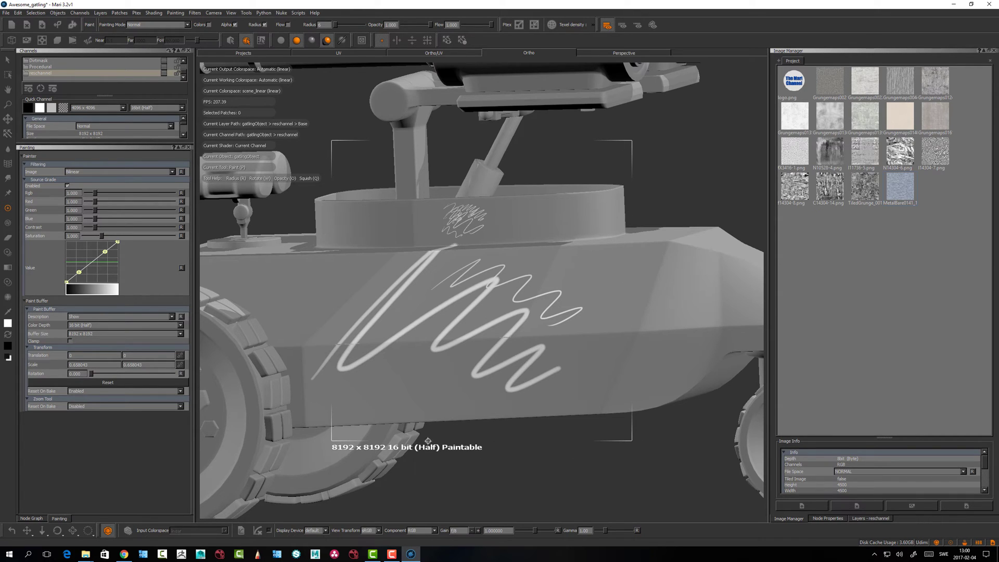
Paint long crisscross strokes across and past the paint buffer's borders on the body side, and scale the buffer to about 0.618
mouse_move(280, 303)
mouse_down()
mouse_move(468, 231)
mouse_move(546, 240)
mouse_move(370, 328)
mouse_move(286, 427)
mouse_move(629, 412)
mouse_move(406, 437)
mouse_move(364, 193)
mouse_move(383, 425)
mouse_move(499, 198)
mouse_move(566, 493)
mouse_up()
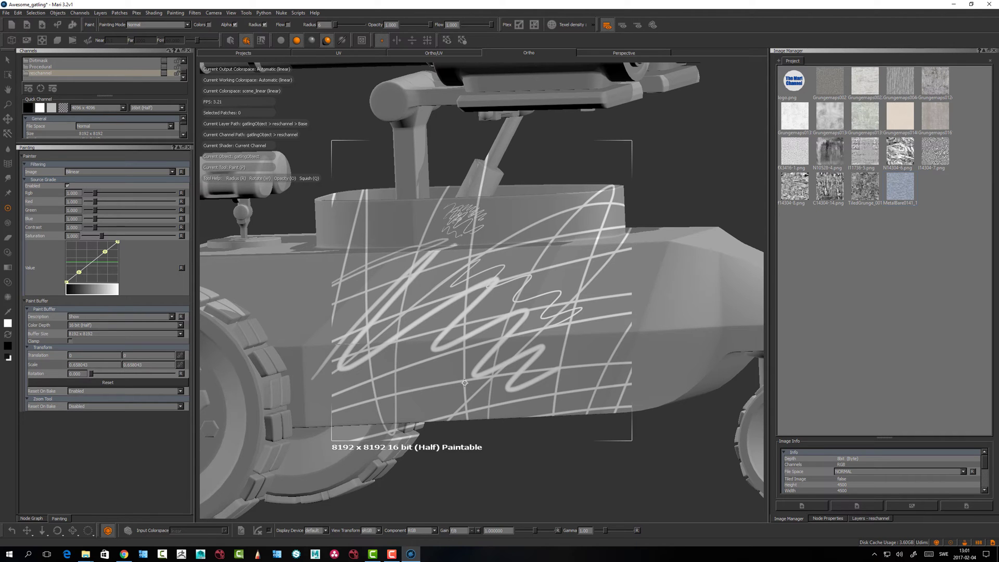
key(z)
mouse_move(464, 383)
mouse_down()
mouse_move(513, 376)
mouse_move(448, 350)
mouse_up()
key(p)
Reposition the vehicle behind the unbaked crisscross strokes and bake them onto the body side
alt+middle_drag(434, 355, 492, 360)
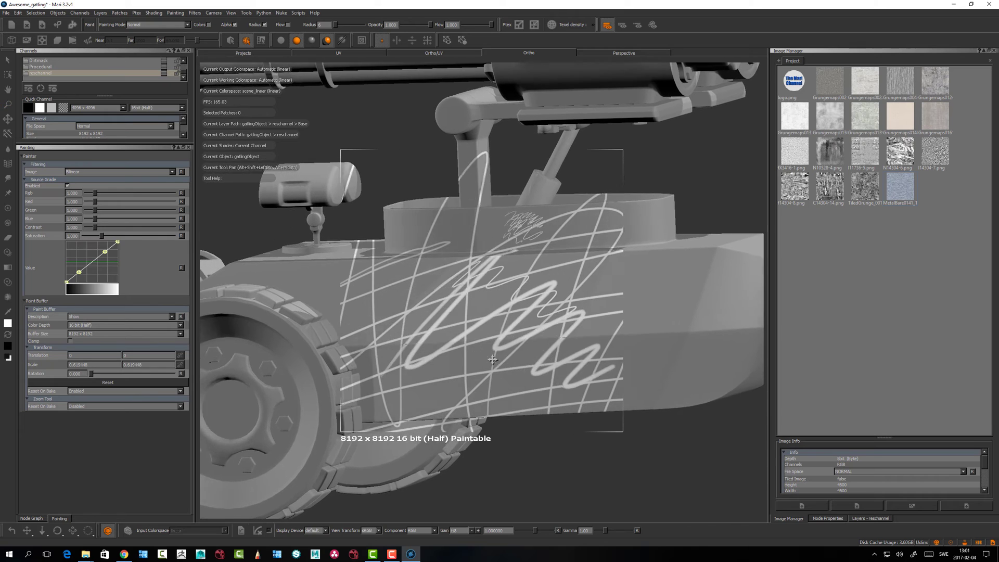
mouse_move(492, 359)
alt+mouse_down()
mouse_move(398, 345)
mouse_move(390, 367)
mouse_move(424, 372)
alt+mouse_up()
alt+middle_drag(424, 372, 482, 384)
mouse_move(482, 384)
alt+right_down()
mouse_move(524, 349)
mouse_move(458, 380)
alt+right_up()
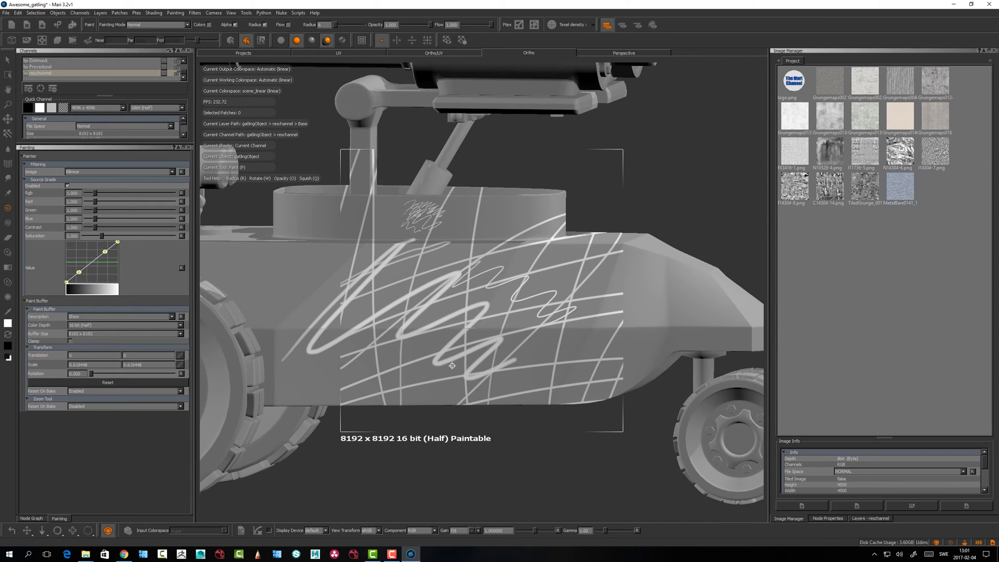
alt+middle_drag(449, 372, 452, 374)
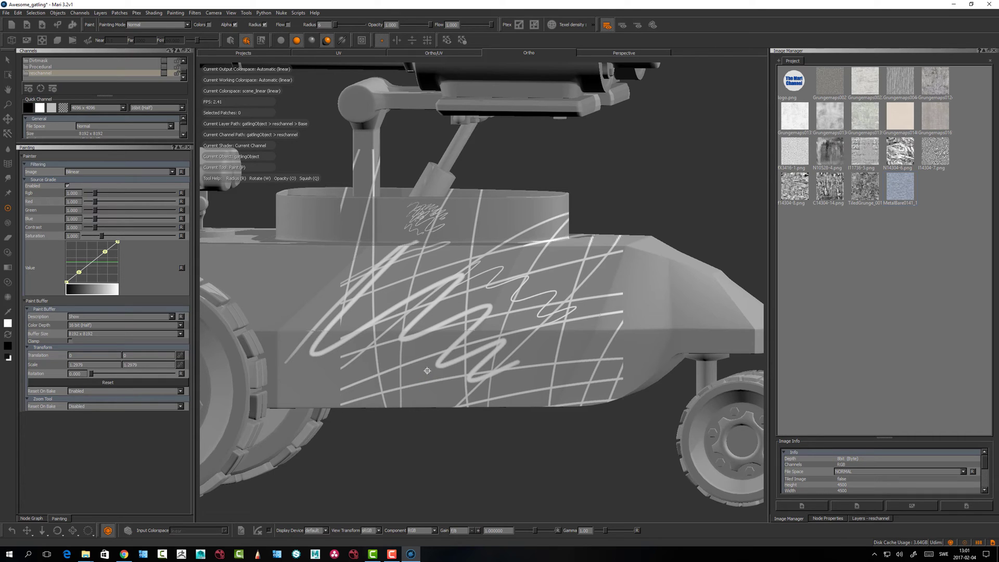
middle_drag(422, 337, 437, 324)
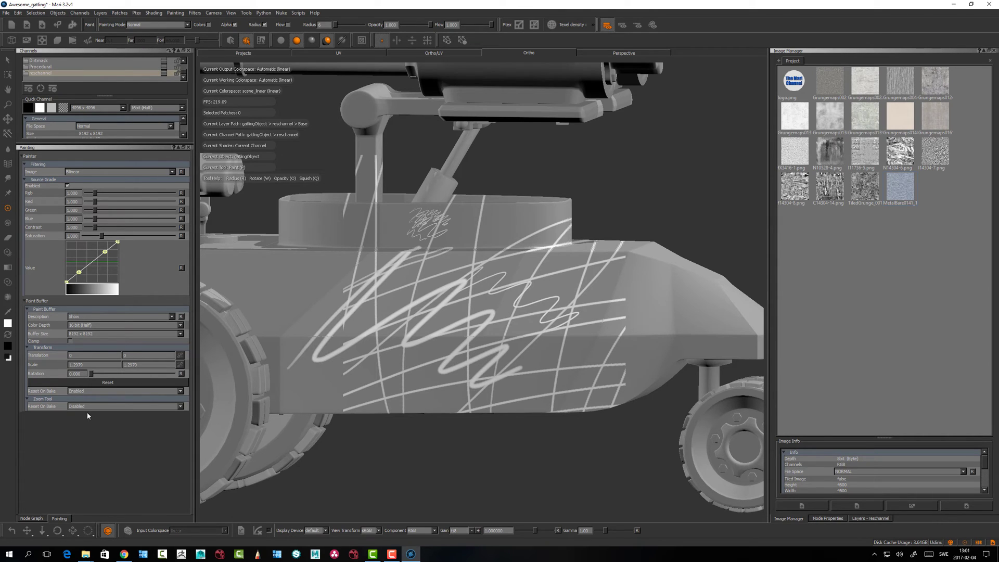
Set the paint buffer transform's Reset On Bake to Disabled and paint a thin white zigzag on the body side near the large wheel
click(88, 390)
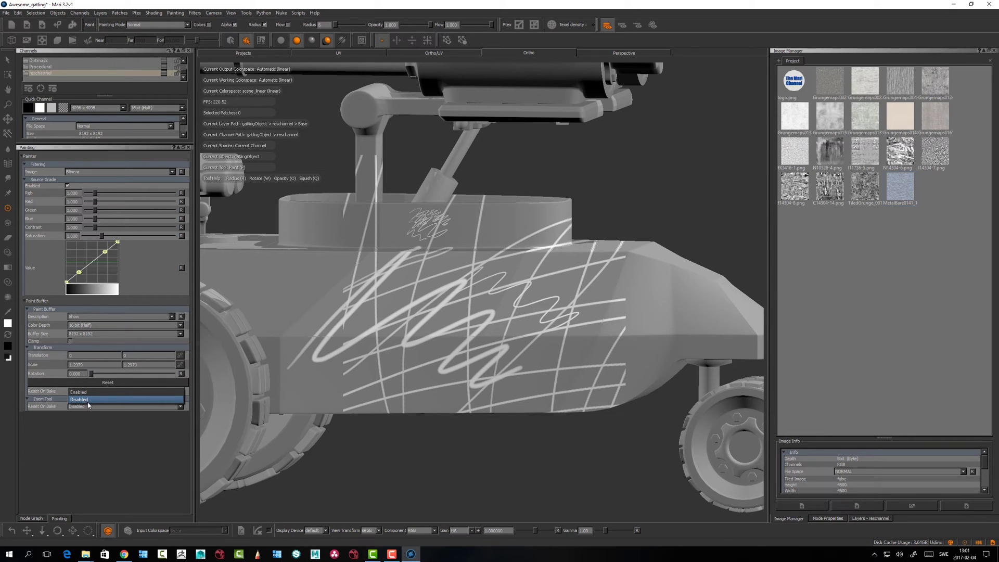
click(98, 399)
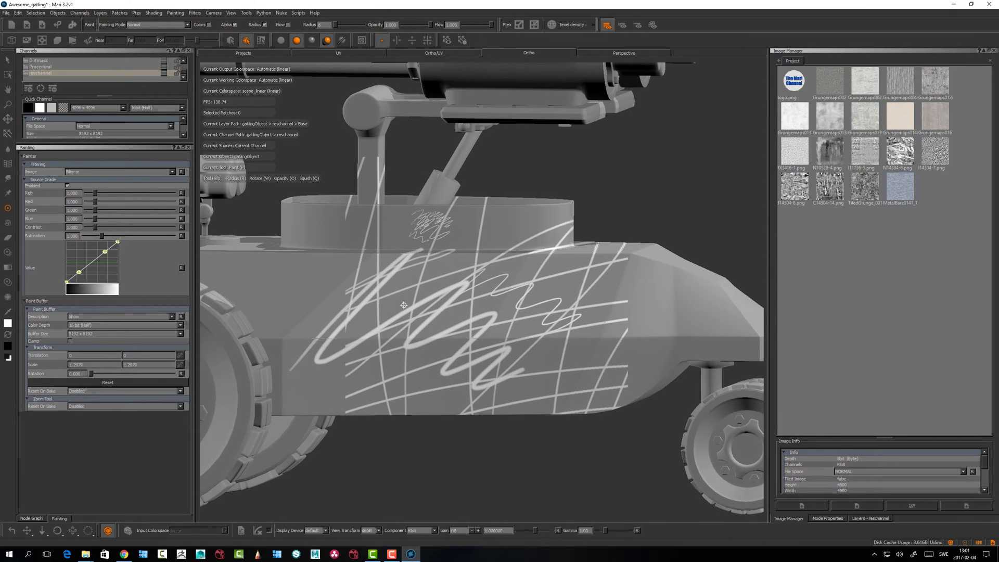
scroll(404, 305, up, 5)
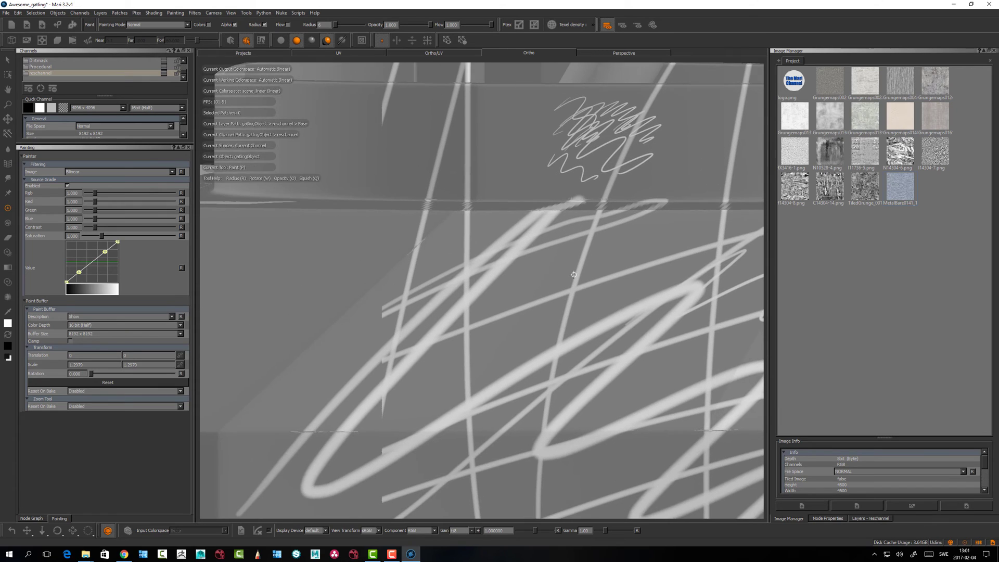
scroll(574, 275, down, 5)
mouse_move(406, 238)
mouse_down()
mouse_move(317, 290)
mouse_move(406, 385)
mouse_move(487, 360)
mouse_up()
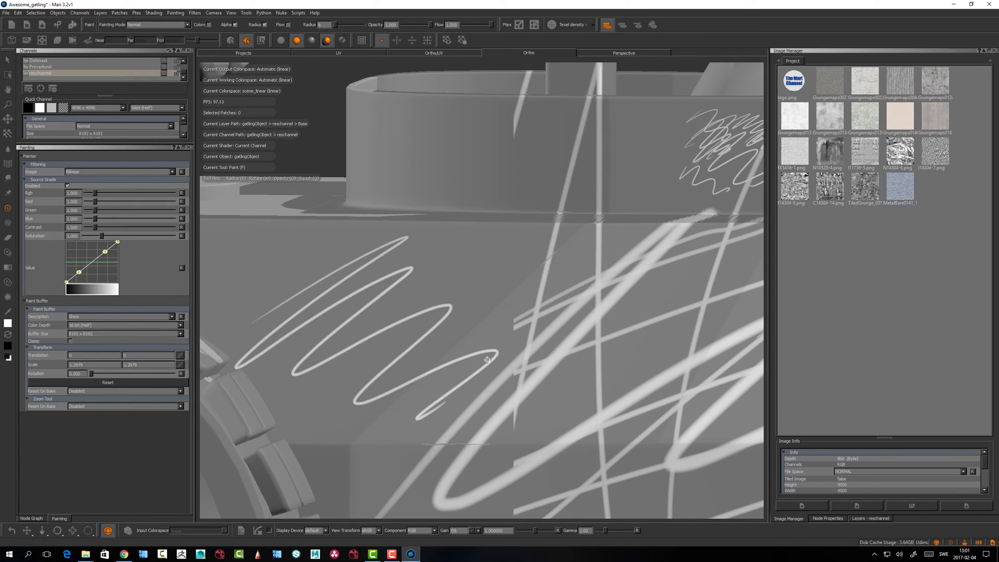
Shrink the paint buffer to a scale of about 0.481 around the thin zigzag near the large wheel
key(z)
scroll(389, 295, down, 5)
key(p)
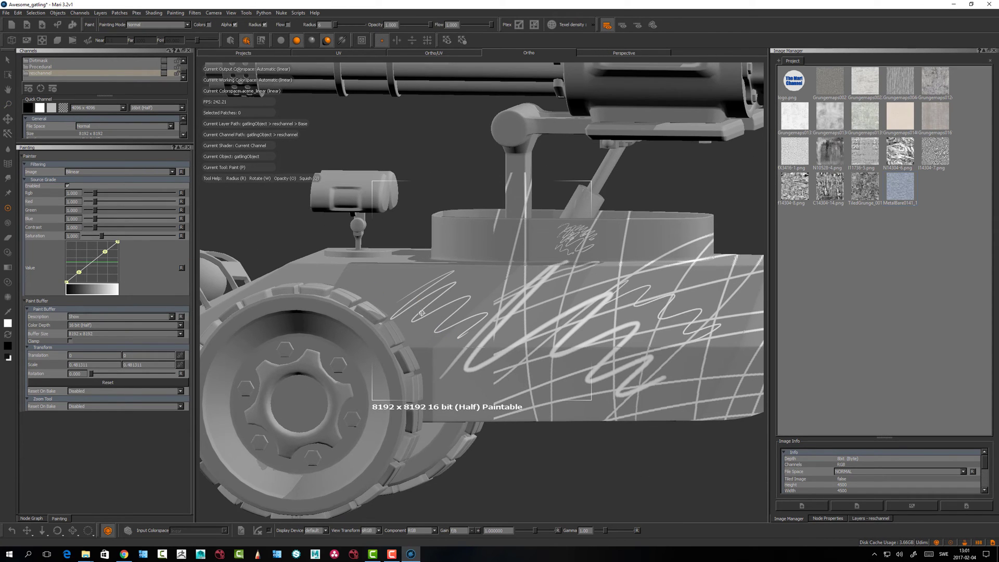
Turn to the vehicle's front, paint long white strokes between the headlights and bake them with the shrunken paint buffer
mouse_move(422, 314)
alt+mouse_down()
mouse_move(478, 347)
mouse_move(625, 370)
mouse_move(599, 331)
mouse_move(437, 379)
mouse_move(283, 373)
mouse_move(181, 322)
alt+mouse_up()
alt+middle_drag(181, 322, 124, 332)
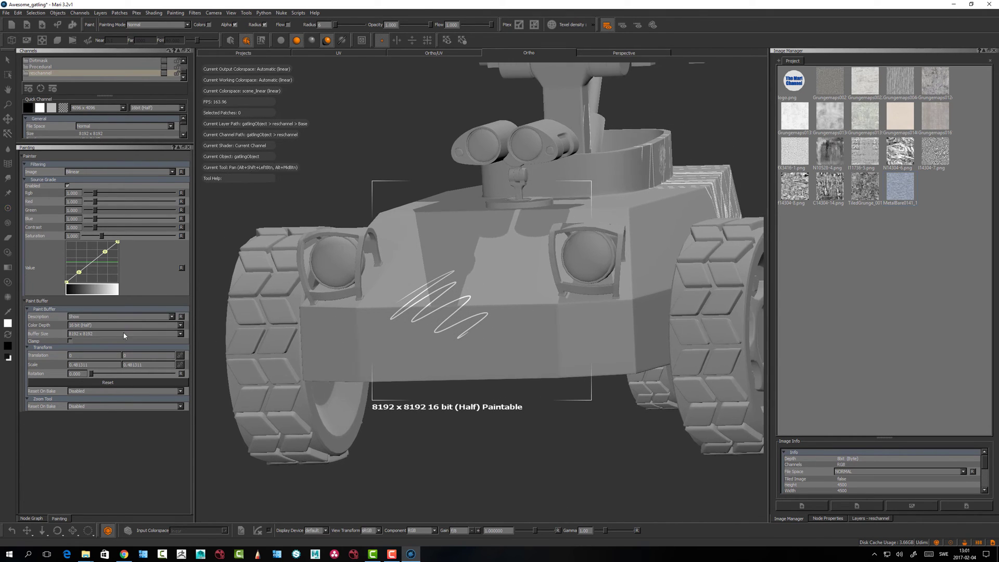
alt+drag(307, 354, 412, 352)
alt+right_drag(413, 352, 400, 300)
mouse_move(380, 198)
mouse_down()
mouse_move(416, 322)
mouse_move(499, 385)
mouse_move(532, 439)
mouse_move(425, 367)
mouse_up()
key(b)
mouse_move(489, 335)
alt+mouse_down()
mouse_move(540, 390)
mouse_move(458, 315)
alt+mouse_up()
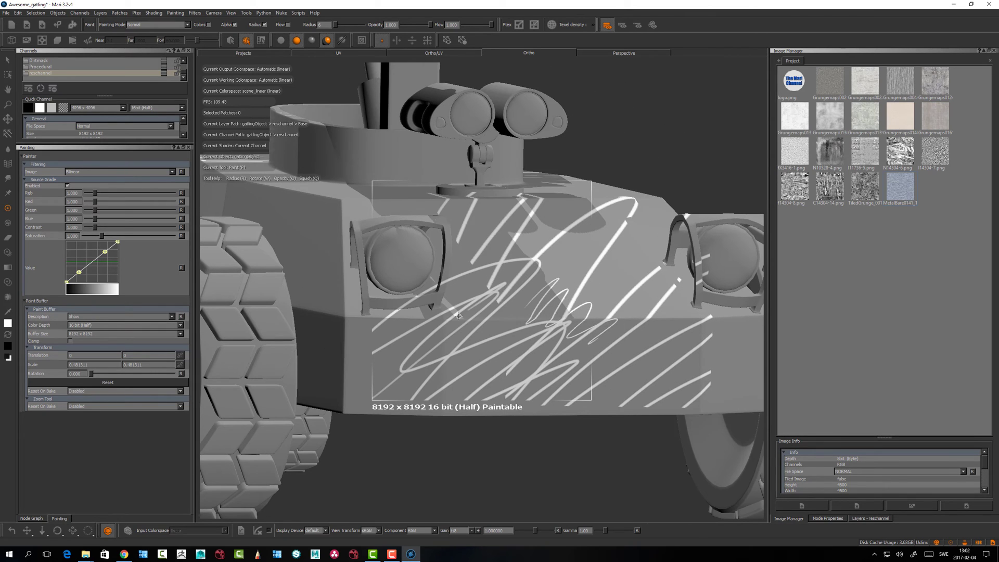
Set the paint buffer transform's Reset On Bake to Enabled
click(101, 391)
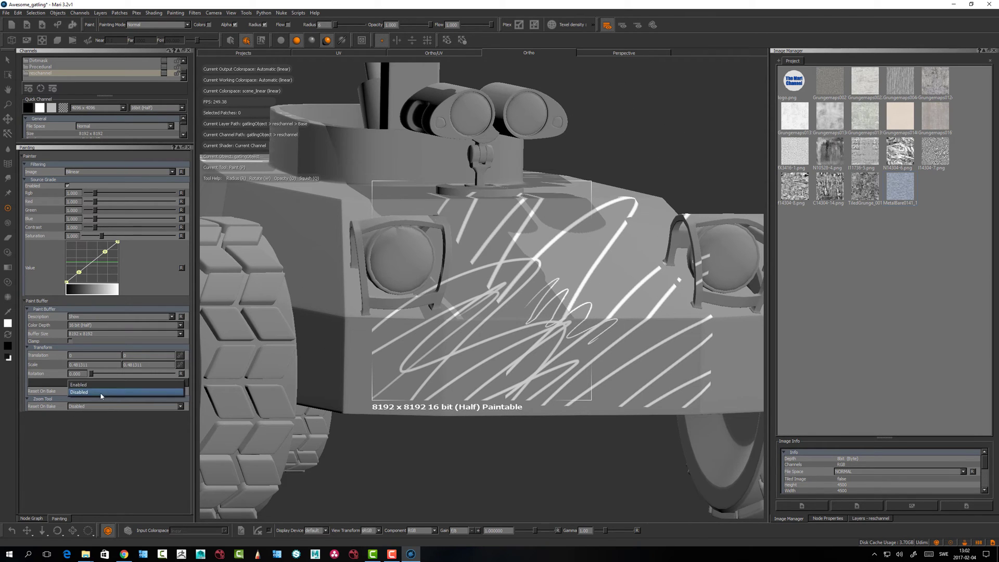
click(96, 385)
alt+drag(526, 338, 530, 336)
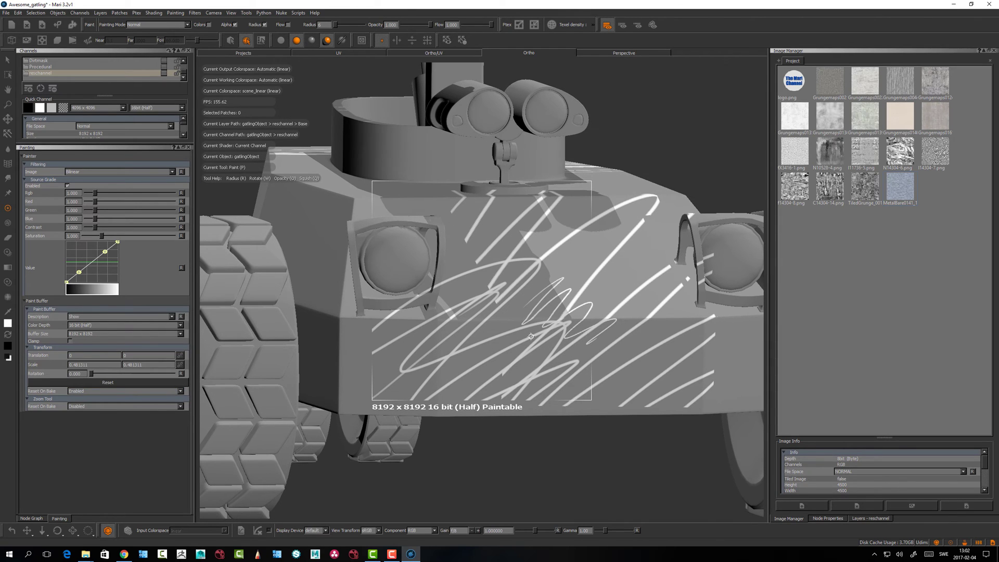
Clear the unbaked strokes at the vehicle's front and reset the paint buffer transform
key(ctrl+shift+c)
alt+right_drag(525, 326, 487, 333)
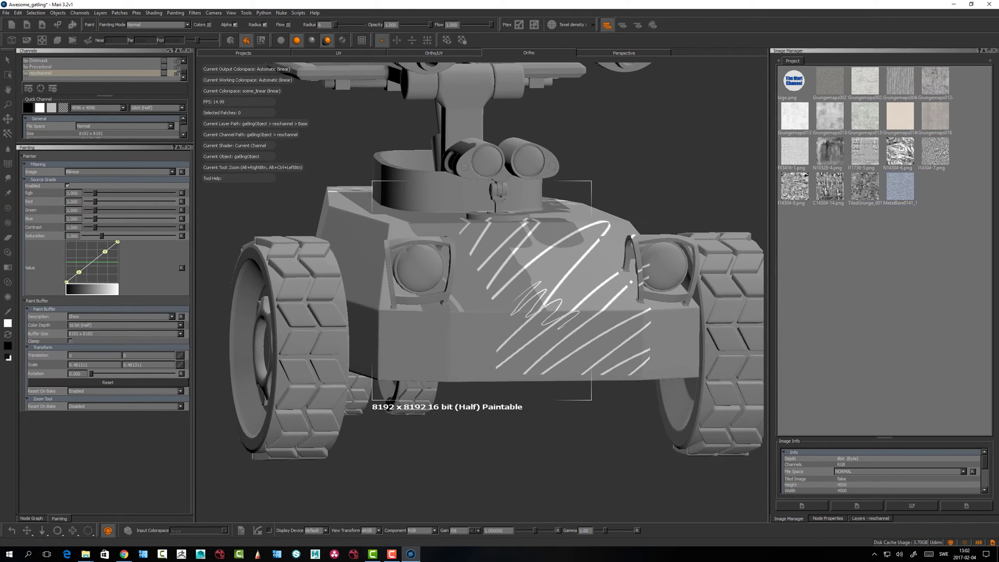
click(107, 382)
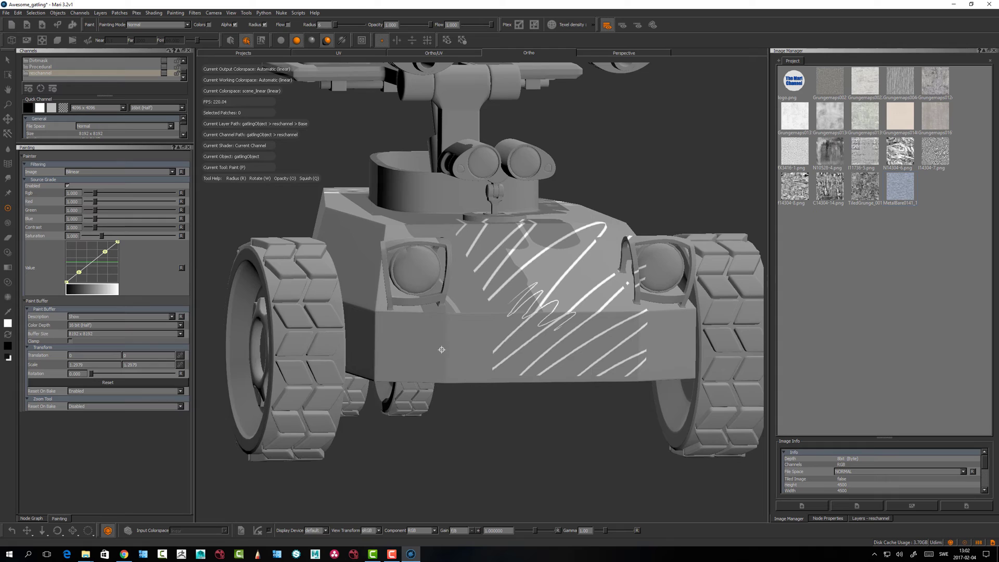
alt+drag(442, 349, 424, 348)
alt+right_drag(424, 348, 390, 333)
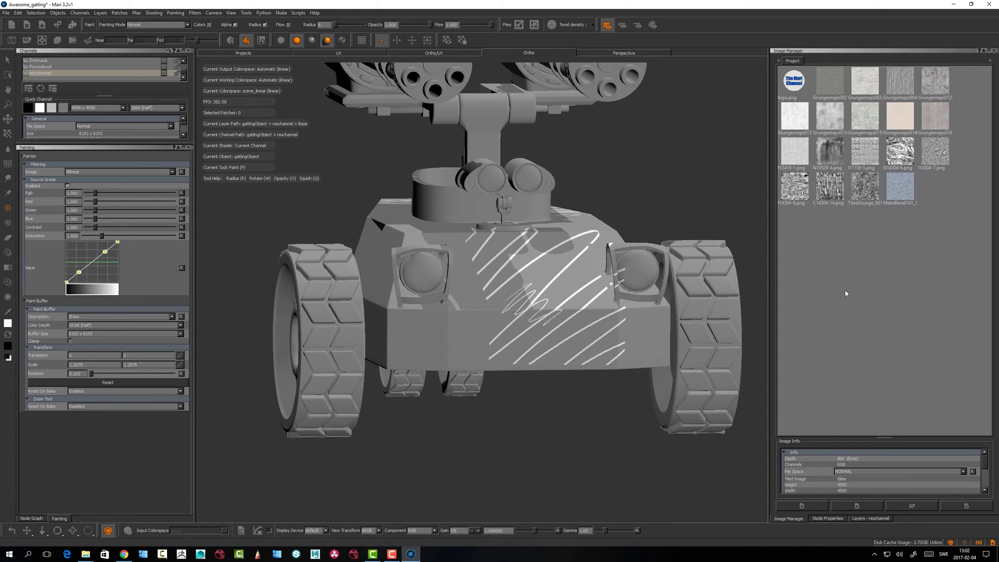
Turn to the vehicle's narrow rear end and paint a long white zigzag down its sloping surface
mouse_move(462, 336)
alt+mouse_down()
mouse_move(528, 313)
mouse_move(405, 346)
mouse_move(366, 341)
mouse_move(655, 435)
mouse_move(593, 416)
alt+mouse_up()
alt+drag(401, 357, 312, 336)
scroll(396, 312, down, 5)
alt+drag(396, 313, 208, 349)
alt+middle_drag(395, 241, 391, 227)
alt+right_drag(392, 227, 552, 177)
alt+middle_drag(552, 177, 630, 31)
mouse_move(235, 65)
alt+middle_down()
mouse_move(249, 20)
mouse_move(398, 9)
alt+middle_up()
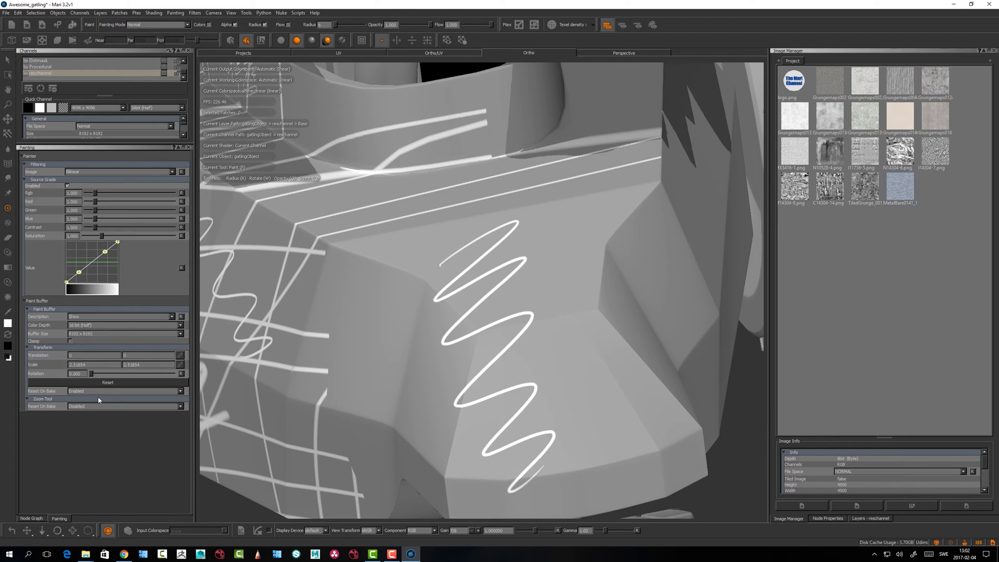
Rotate the paint buffer by 1.698, shrink it to a scale of about 0.886, and return the rotation to 0
mouse_move(91, 373)
mouse_down()
mouse_move(127, 380)
mouse_move(92, 376)
mouse_up()
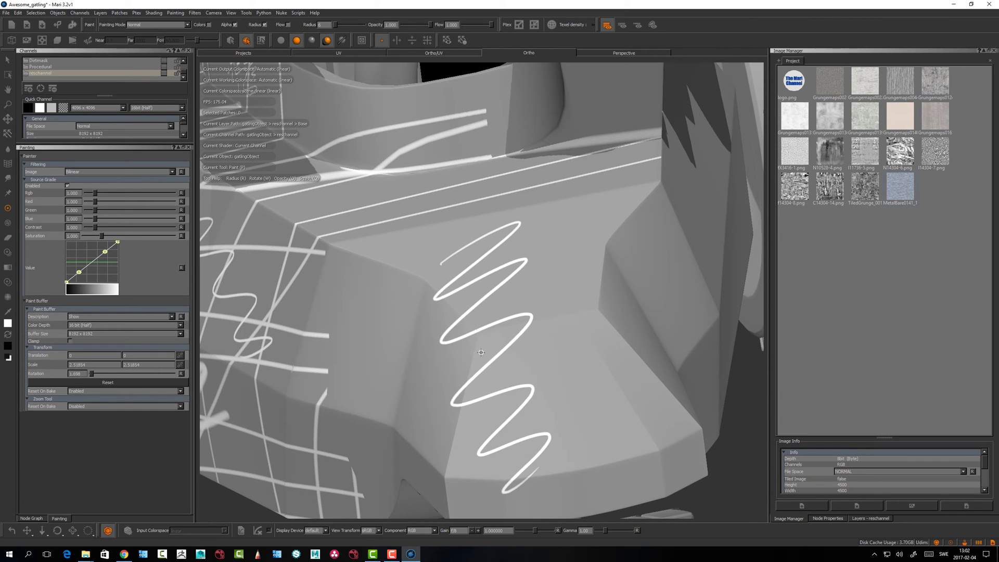
key(z)
drag(525, 314, 433, 314)
scroll(432, 314, down, 3)
key(p)
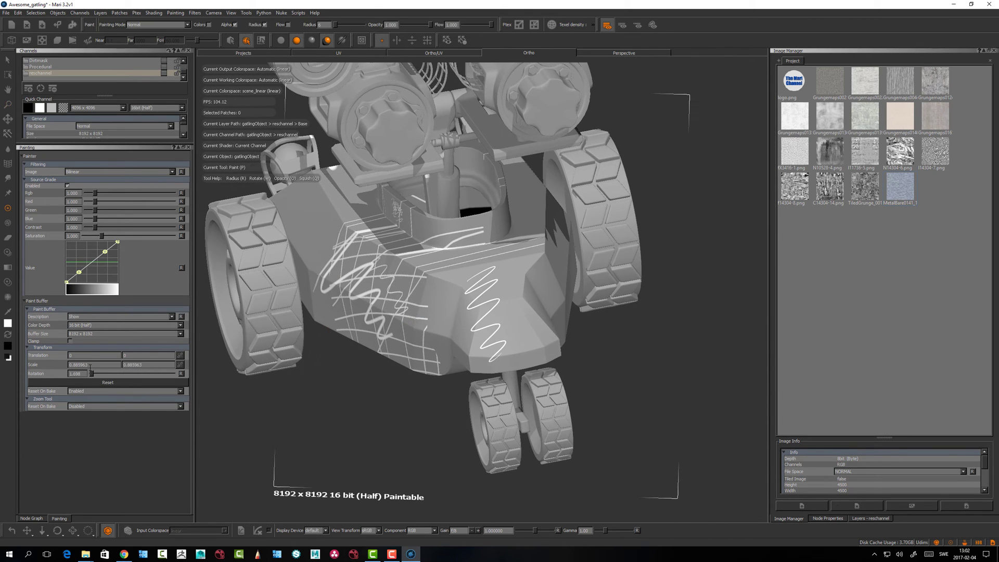
mouse_move(93, 375)
mouse_down()
mouse_move(107, 377)
mouse_move(85, 378)
mouse_up()
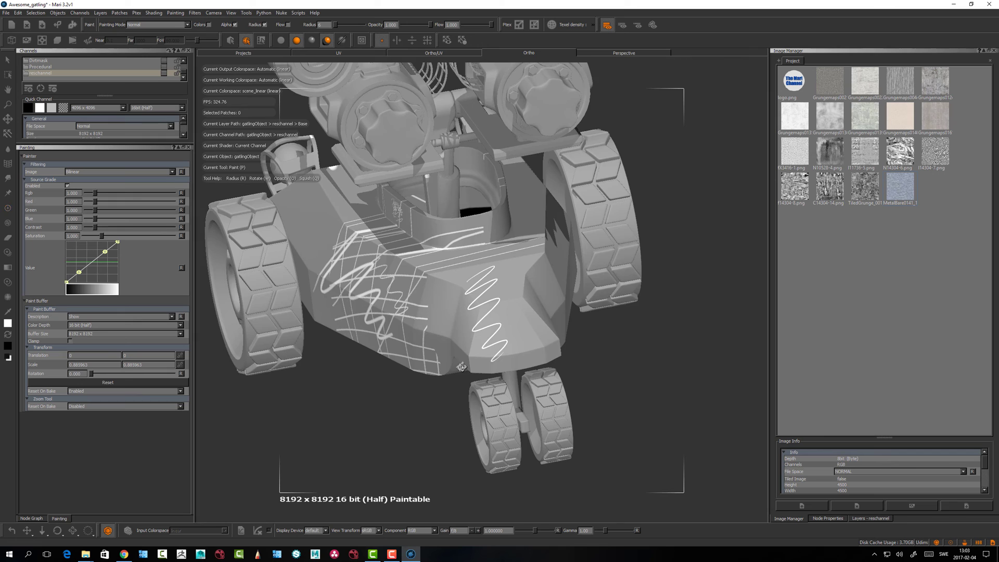
Zoom in on the vehicle's rear end and roll the view behind the unbaked zigzag as an alternative to rotating the buffer
scroll(461, 367, up, 6)
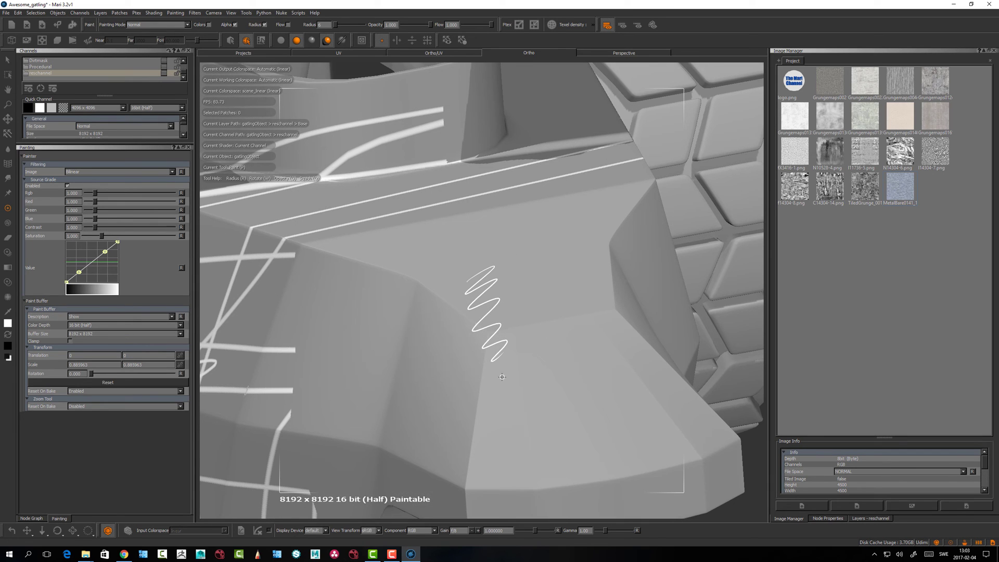
mouse_move(514, 387)
ctrl+mouse_down()
mouse_move(500, 401)
mouse_move(453, 397)
mouse_move(515, 401)
mouse_move(486, 404)
mouse_move(424, 392)
mouse_move(469, 396)
mouse_move(453, 390)
mouse_move(457, 399)
mouse_move(538, 370)
mouse_move(451, 384)
mouse_move(469, 377)
mouse_move(529, 413)
mouse_move(546, 410)
mouse_move(536, 415)
ctrl+mouse_up()
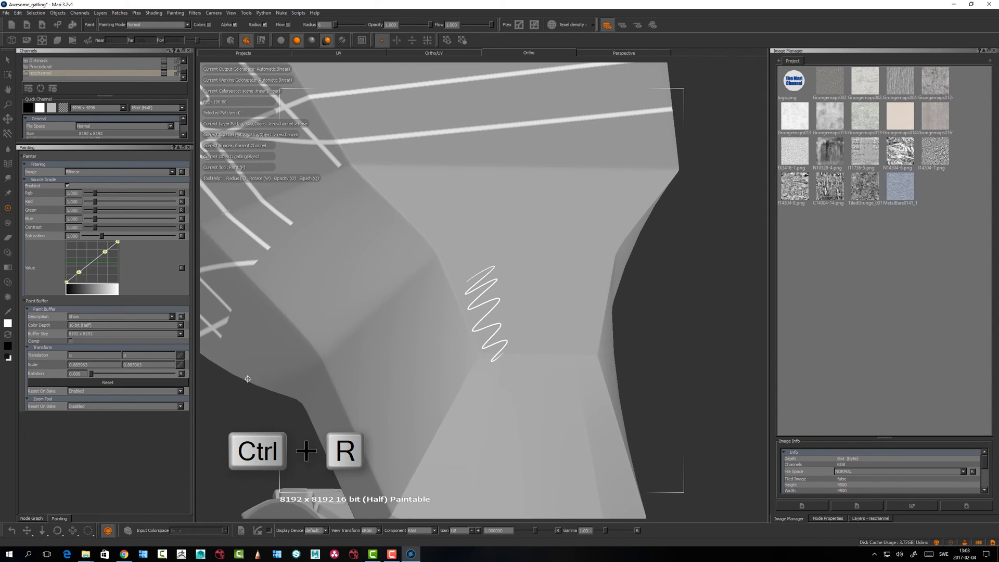
drag(93, 374, 83, 376)
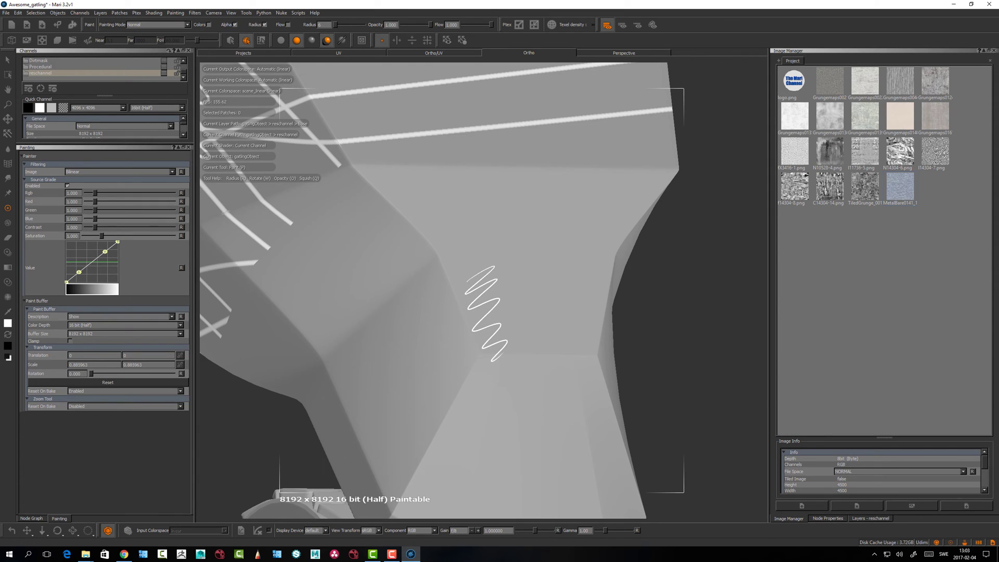
Undo the zigzag on the vehicle's rear end and reset the paint buffer transform
key(ctrl+z)
mouse_move(479, 384)
alt+mouse_down()
mouse_move(471, 370)
mouse_move(500, 361)
mouse_move(473, 385)
mouse_move(503, 391)
alt+mouse_up()
click(111, 385)
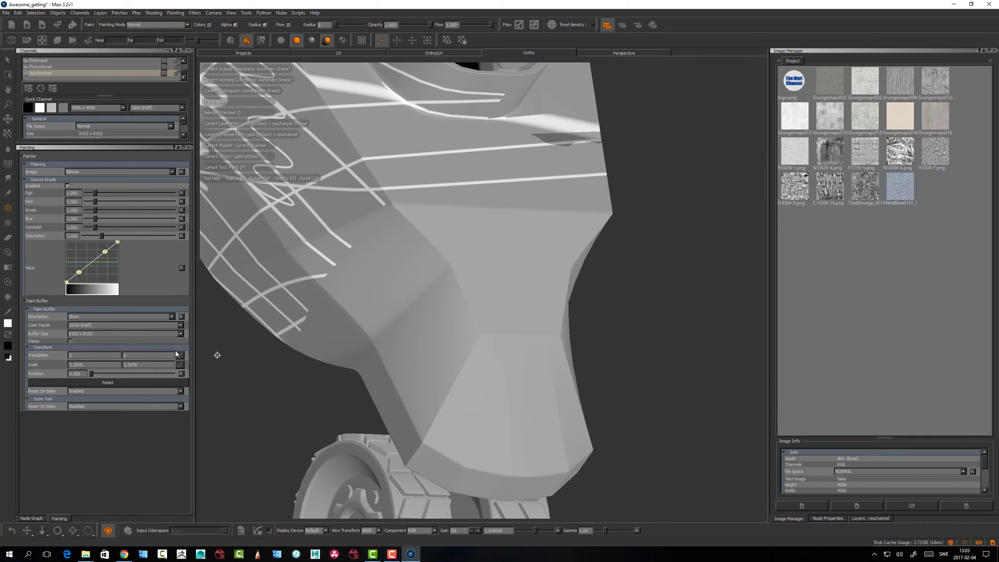
click(90, 336)
click(90, 331)
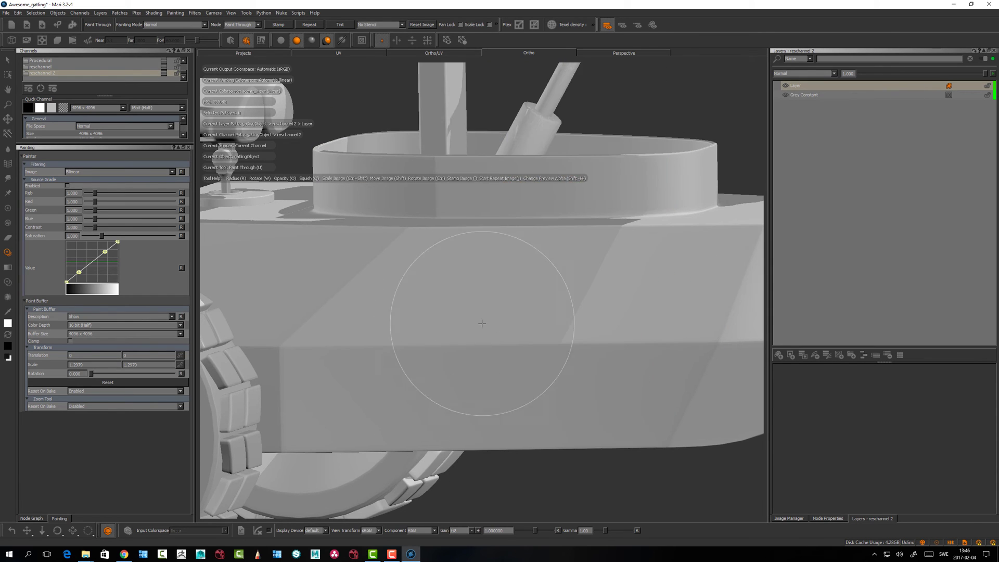
With Clamp enabled for the paint buffer, stamp the panorama image over the body side using Paint Through
mouse_move(482, 323)
alt+mouse_down()
mouse_move(508, 335)
mouse_move(455, 301)
alt+mouse_up()
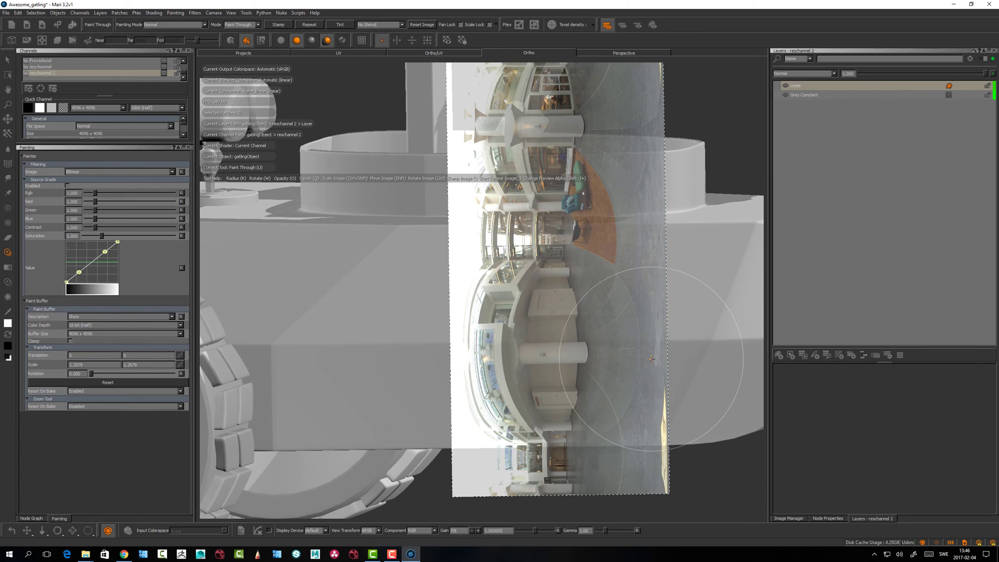
mouse_move(506, 327)
alt+mouse_down()
mouse_move(504, 346)
mouse_move(501, 338)
mouse_move(535, 330)
mouse_move(564, 357)
mouse_move(540, 351)
mouse_move(546, 366)
mouse_move(529, 343)
alt+mouse_up()
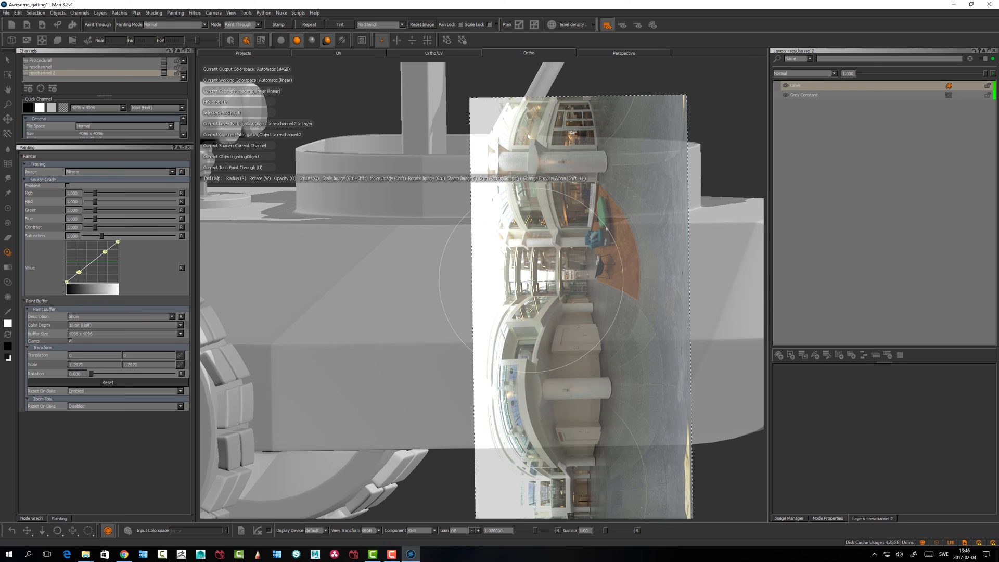
key(apostrophe)
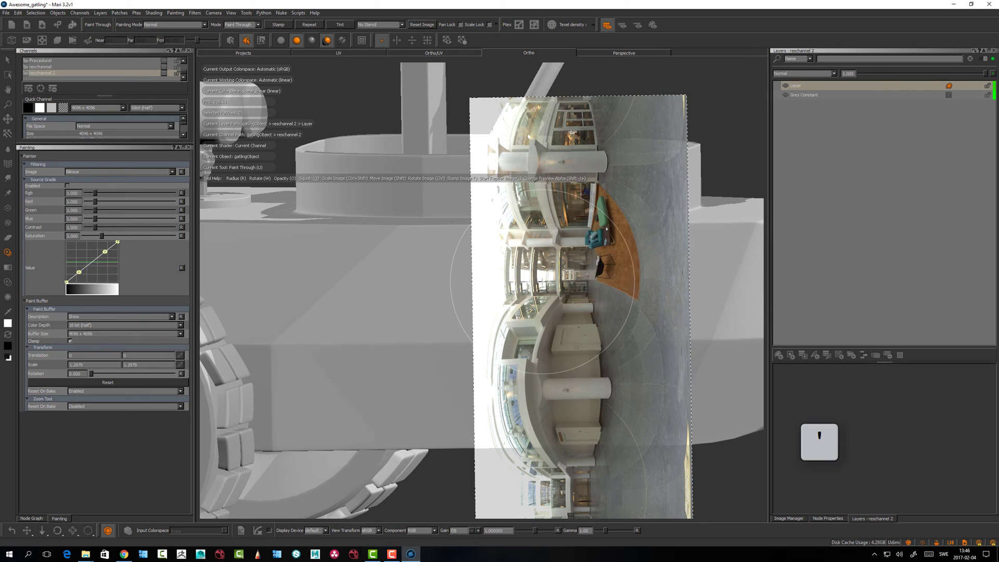
key(apostrophe)
key(apostrophe)
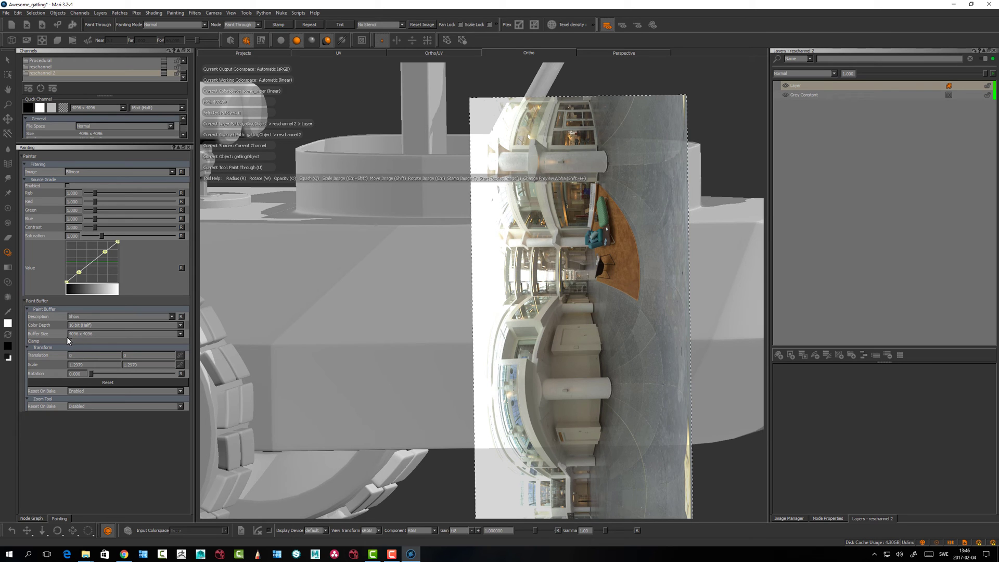
Rotate the panorama image half a turn beside the existing stamp, paint it onto the body side, and bake it
shift+drag(576, 395, 346, 387)
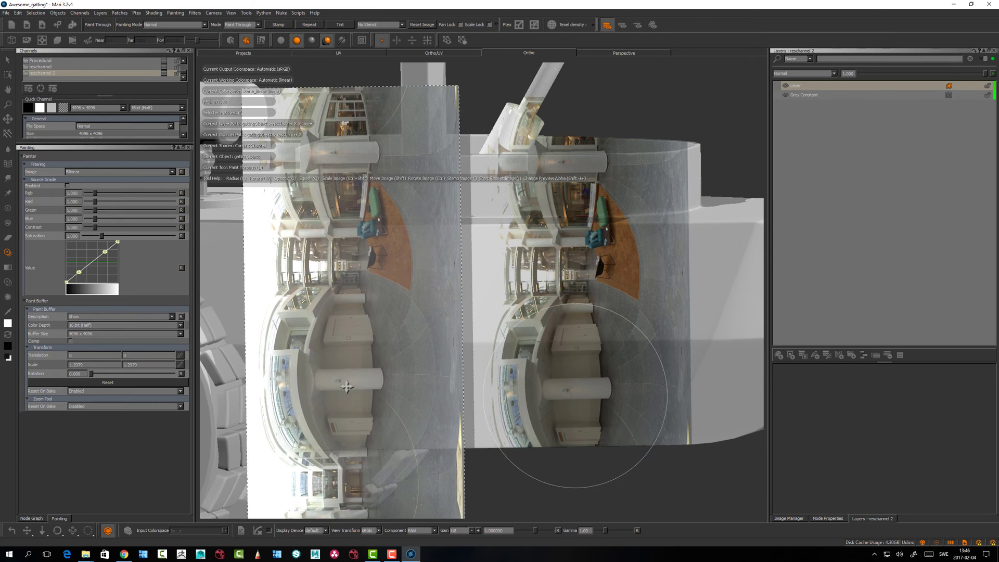
mouse_move(393, 208)
ctrl+mouse_down()
mouse_move(390, 370)
mouse_move(286, 418)
mouse_move(304, 415)
ctrl+mouse_up()
ctrl+drag(390, 243, 385, 241)
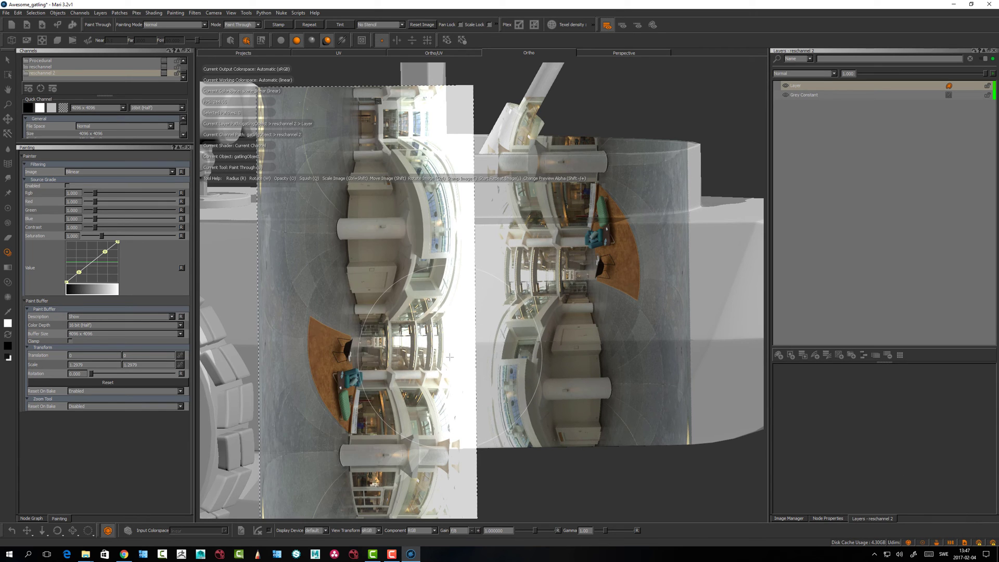
key(b)
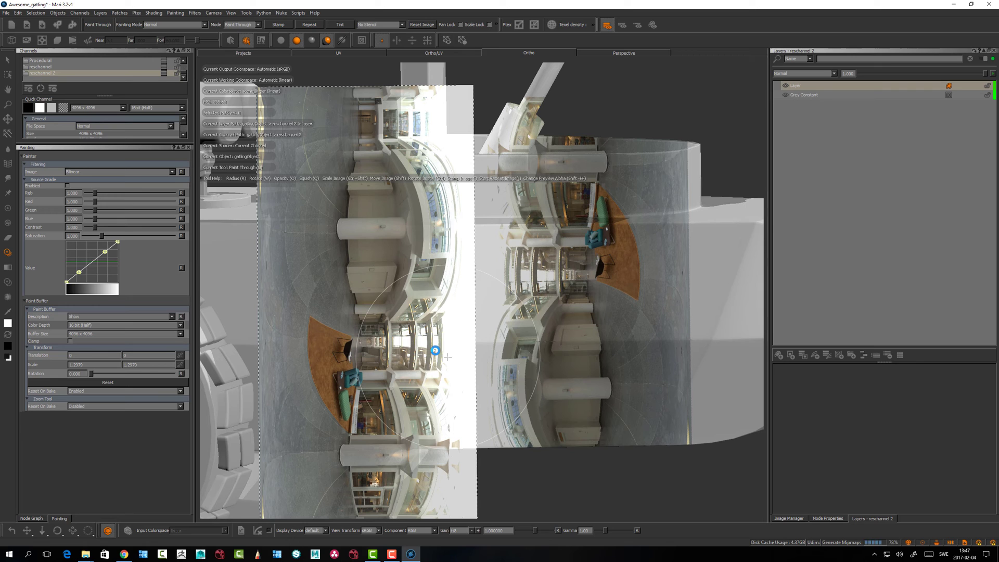
key(p)
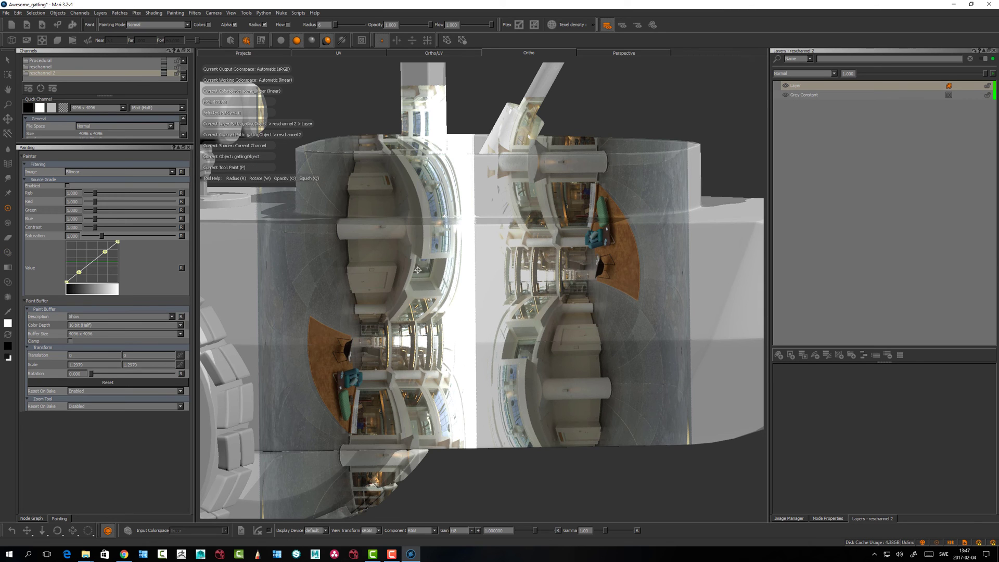
Lower the viewer gain to about 0.27 to compare the highlights of both projections, and reset the gain
alt+drag(436, 316, 430, 323)
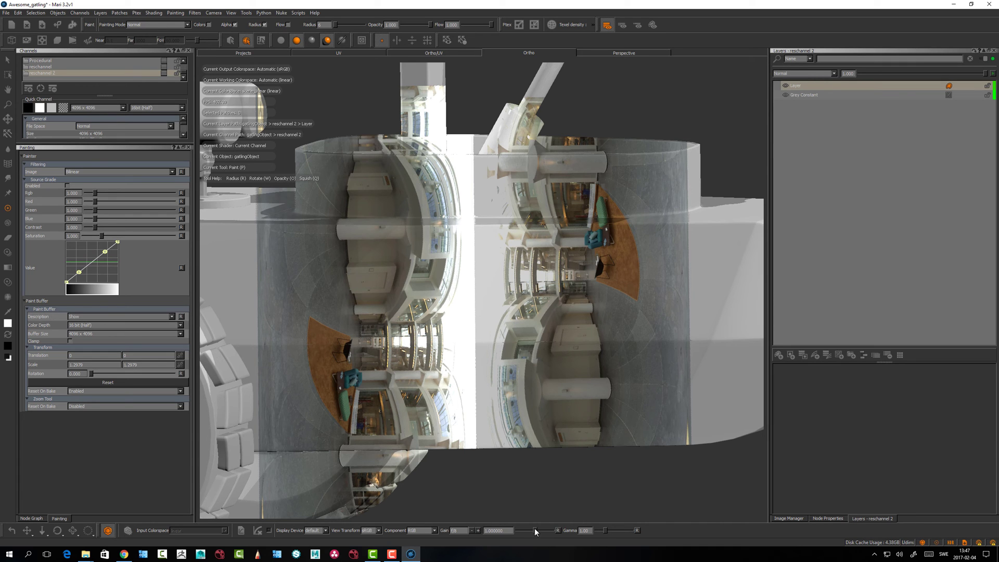
mouse_move(535, 531)
mouse_down()
mouse_move(516, 527)
mouse_move(539, 529)
mouse_move(529, 531)
mouse_up()
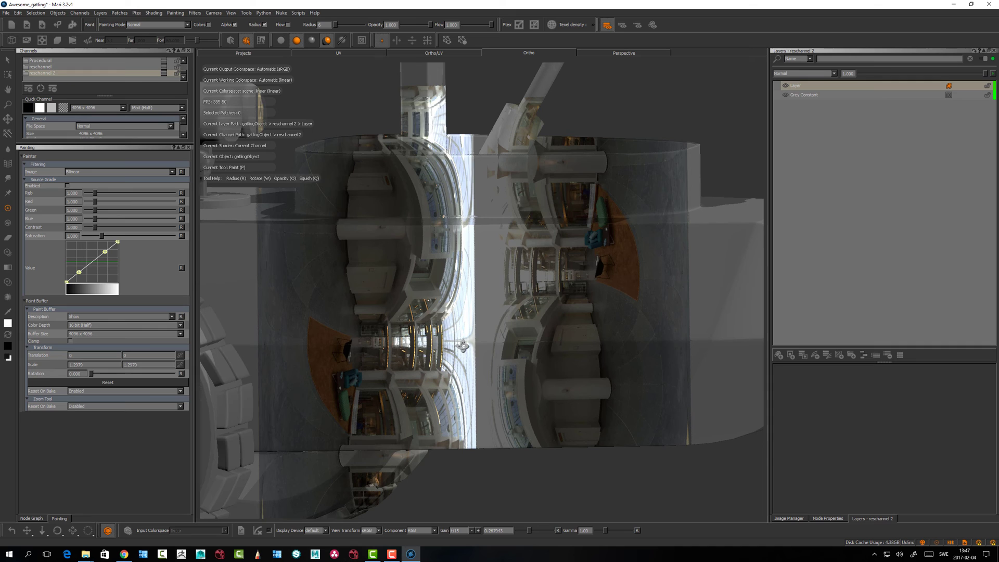
alt+drag(464, 347, 458, 347)
click(558, 530)
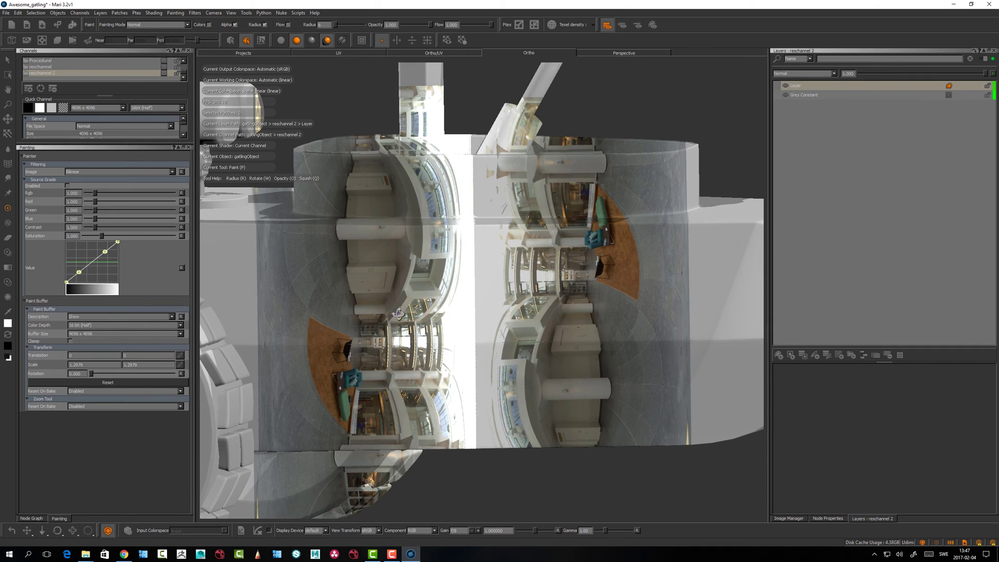
middle_drag(398, 314, 399, 332)
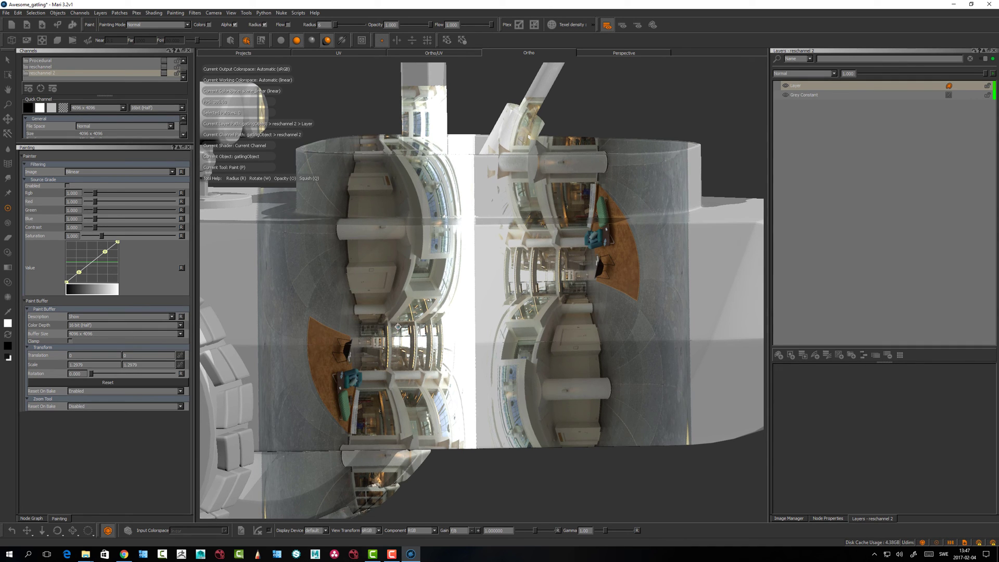
With Paint Through, rotate the panorama to horizontal and position it over the lower half of the body side
key(u)
mouse_move(449, 415)
ctrl+mouse_down()
mouse_move(508, 348)
mouse_move(498, 185)
ctrl+mouse_up()
shift+drag(423, 288, 543, 312)
ctrl+drag(586, 286, 588, 293)
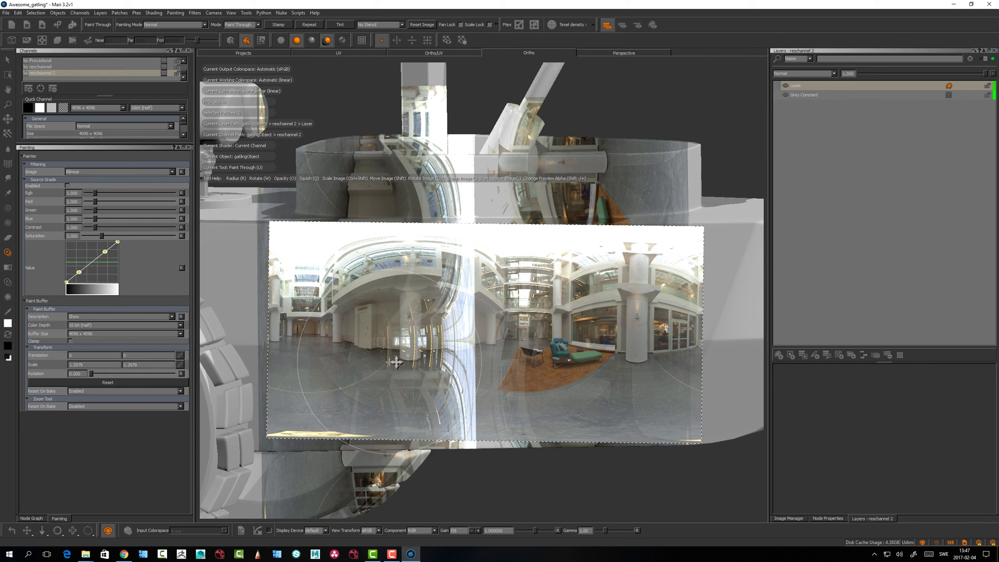
shift+drag(399, 358, 398, 361)
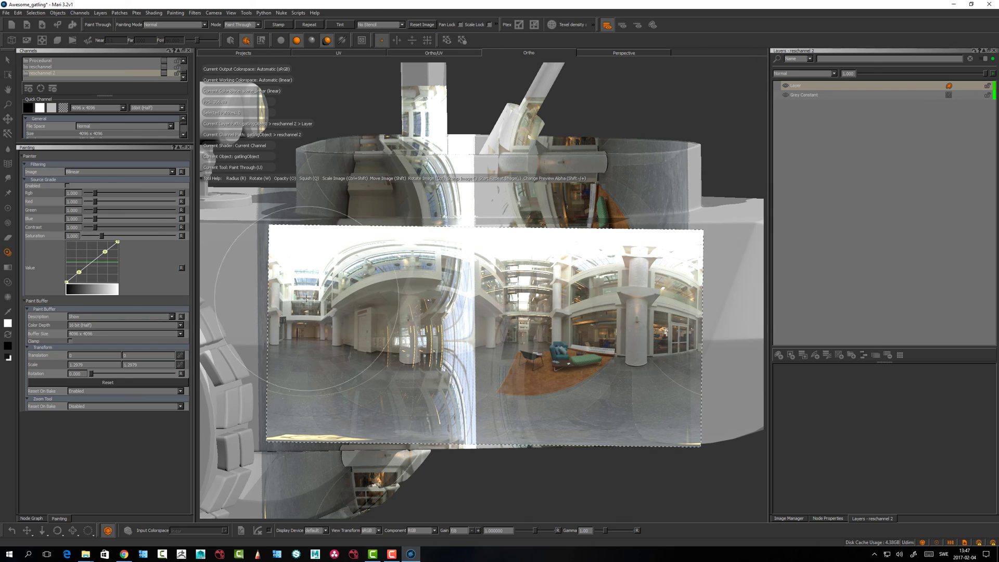
Toggle Source Grade on and off to compare its effect on the panorama preview, and leave it enabled
click(67, 185)
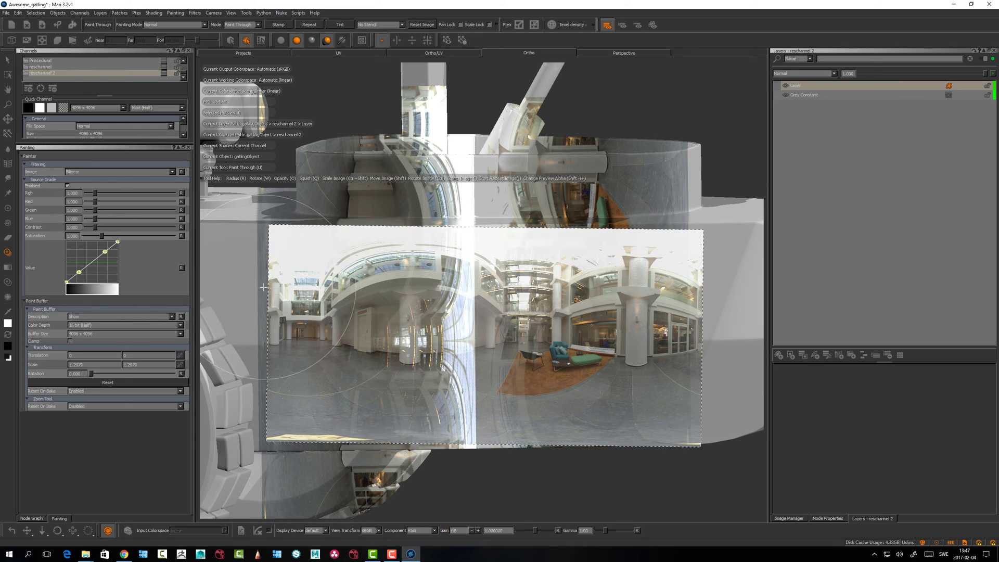
click(67, 186)
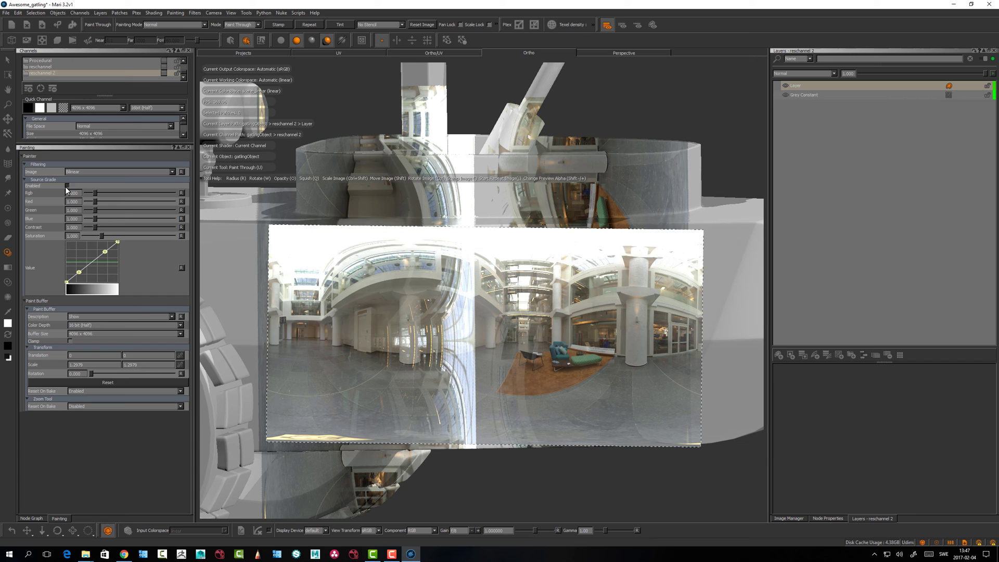
click(67, 186)
click(67, 185)
click(67, 186)
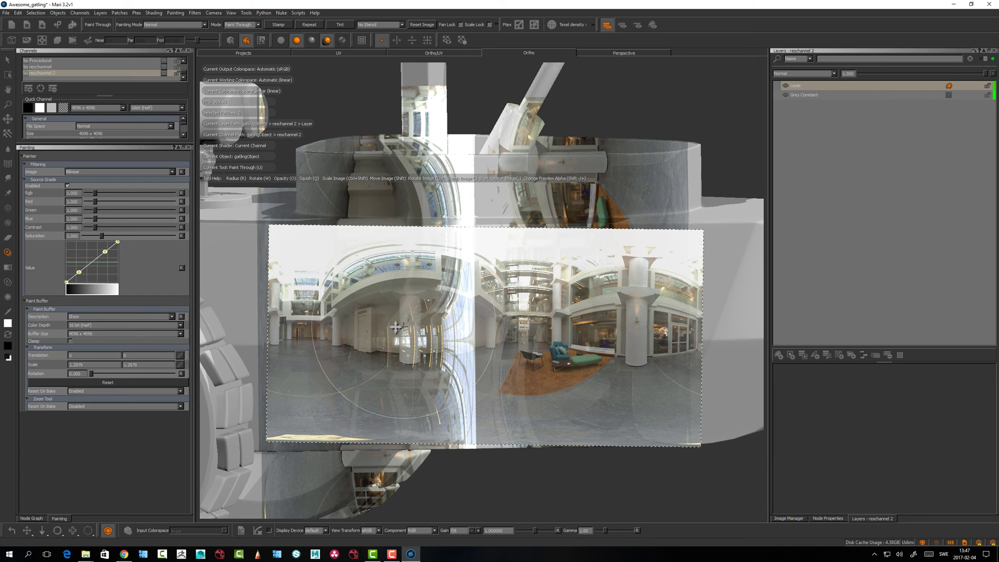
Try painting the graded panorama over the body side with Paint Through, and discard the unbaked paint
shift+drag(389, 334, 372, 328)
mouse_move(573, 283)
mouse_down()
mouse_move(395, 285)
mouse_move(414, 282)
mouse_up()
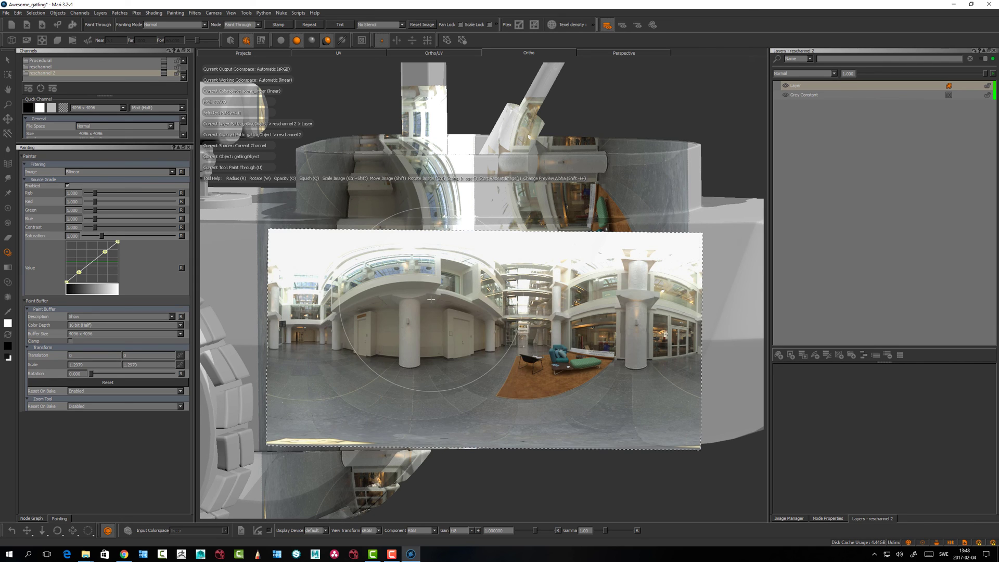
key(p)
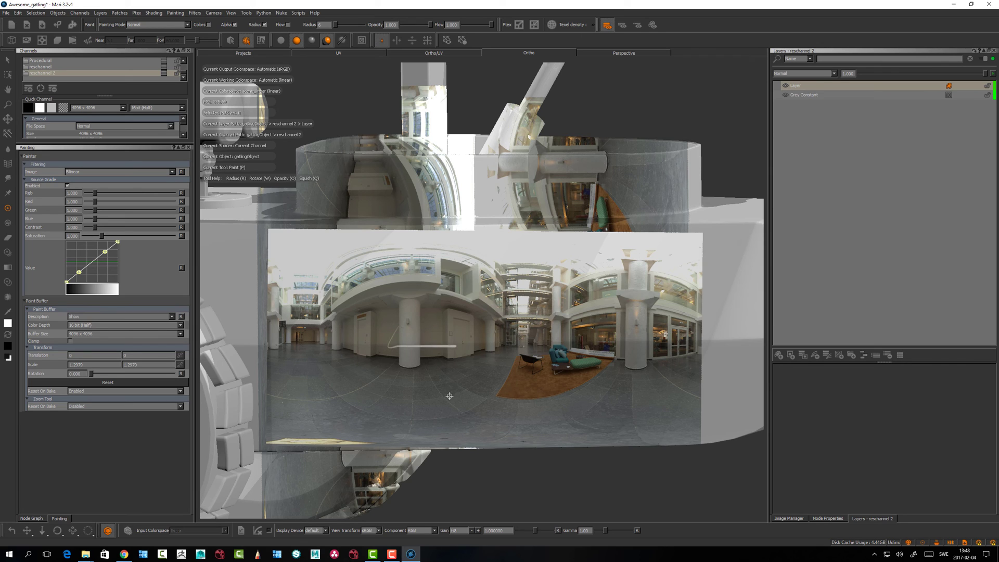
key(b)
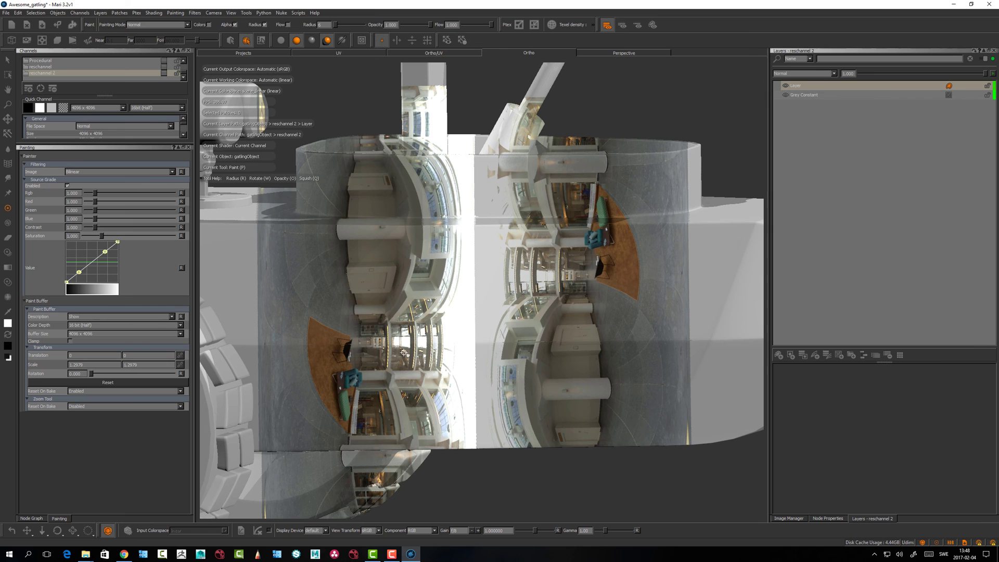
Paint the panorama over the lower body side with Source Grade enabled, bake it, and inspect the highlights at a viewer gain of 0.5
key(u)
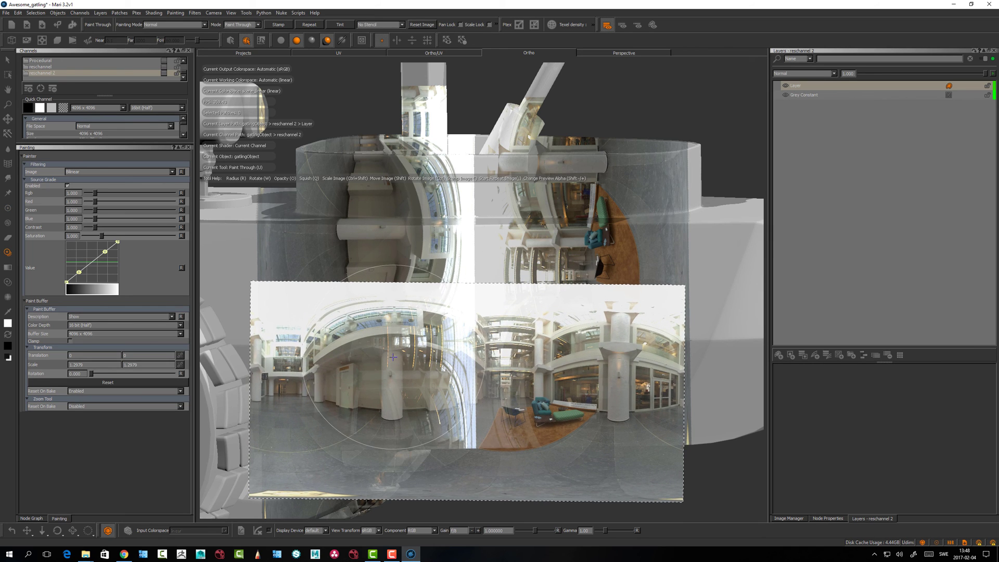
mouse_move(396, 352)
mouse_down()
mouse_move(359, 317)
mouse_move(385, 310)
mouse_move(446, 331)
mouse_up()
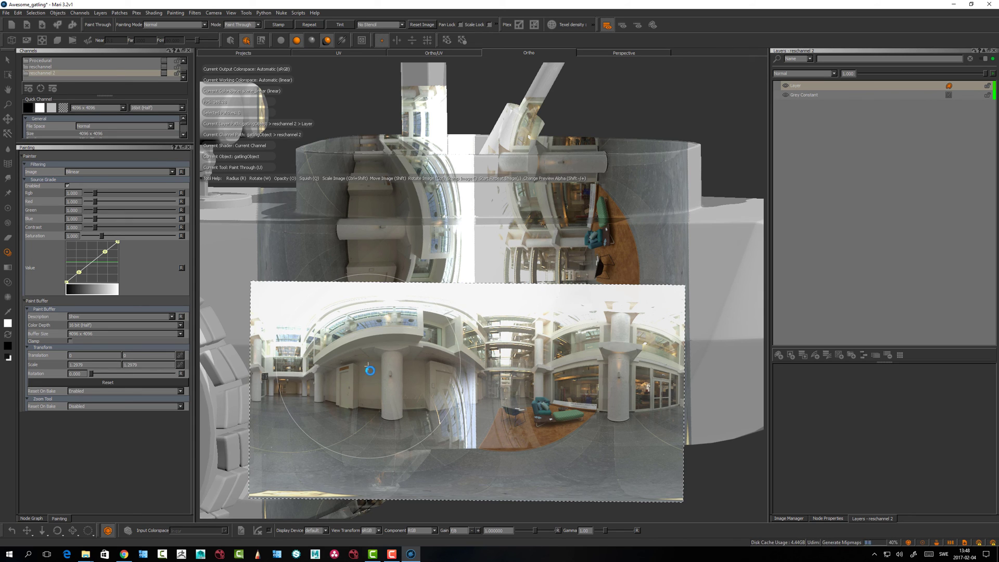
alt+drag(365, 392, 377, 381)
mouse_move(535, 531)
mouse_down()
mouse_move(517, 529)
mouse_move(532, 530)
mouse_up()
key(p)
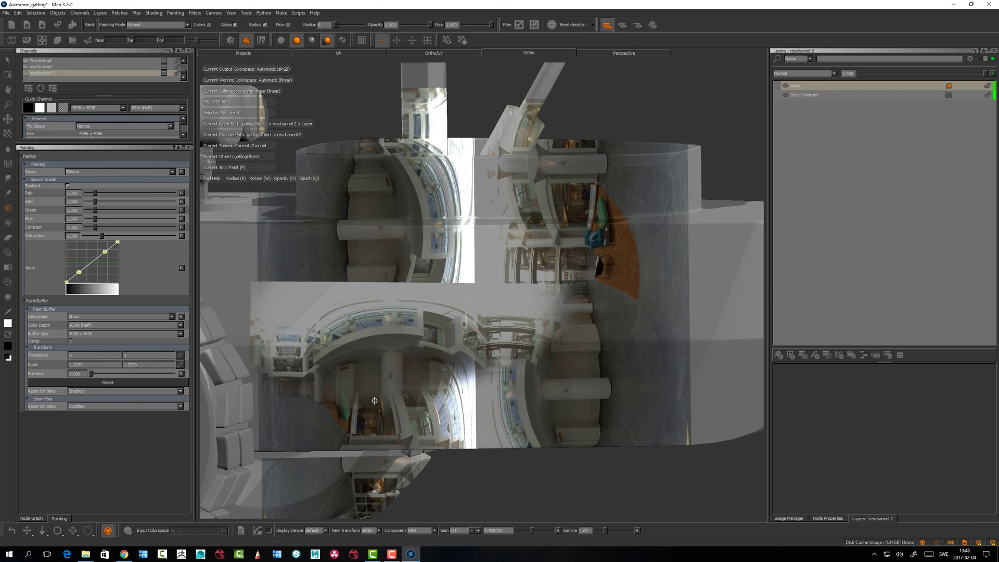
alt+drag(375, 401, 369, 406)
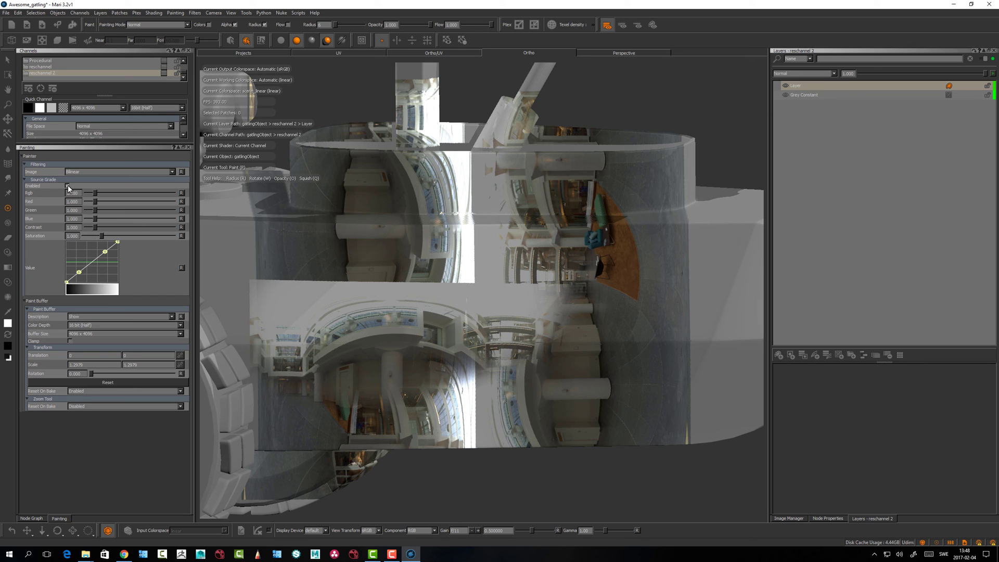
Disable Source Grade, paint the panorama over the lower body side using Paint Through, and bake it
key(u)
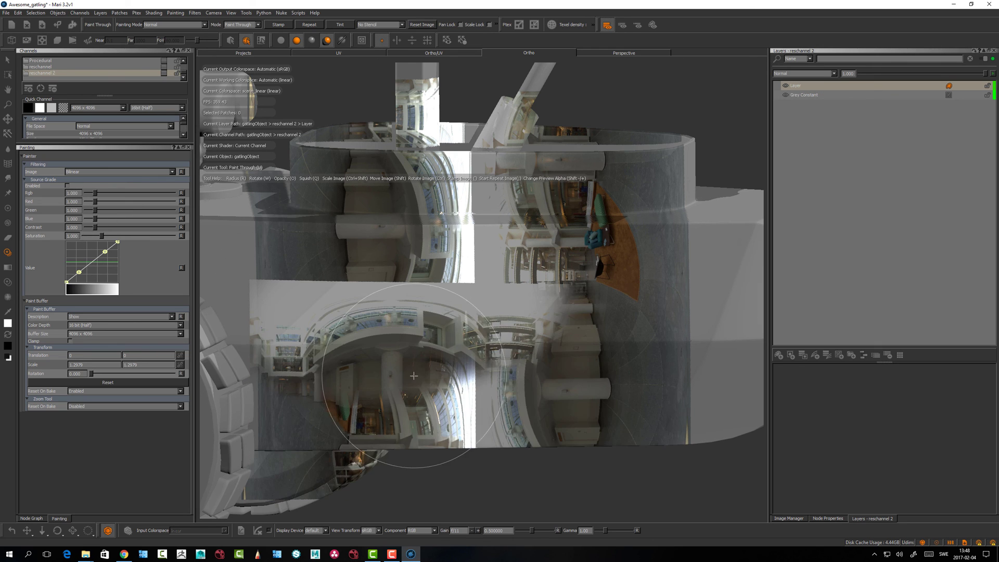
mouse_move(401, 382)
alt+mouse_down()
mouse_move(414, 384)
mouse_move(421, 330)
mouse_move(414, 348)
alt+mouse_up()
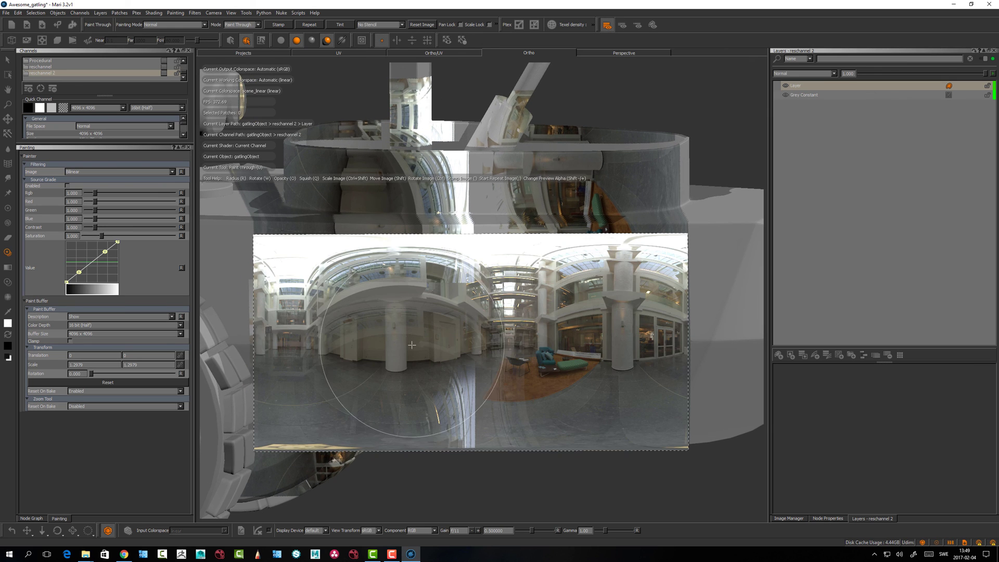
mouse_move(536, 338)
mouse_down()
mouse_move(343, 291)
mouse_move(531, 333)
mouse_move(714, 326)
mouse_move(515, 299)
mouse_move(526, 332)
mouse_move(500, 332)
mouse_up()
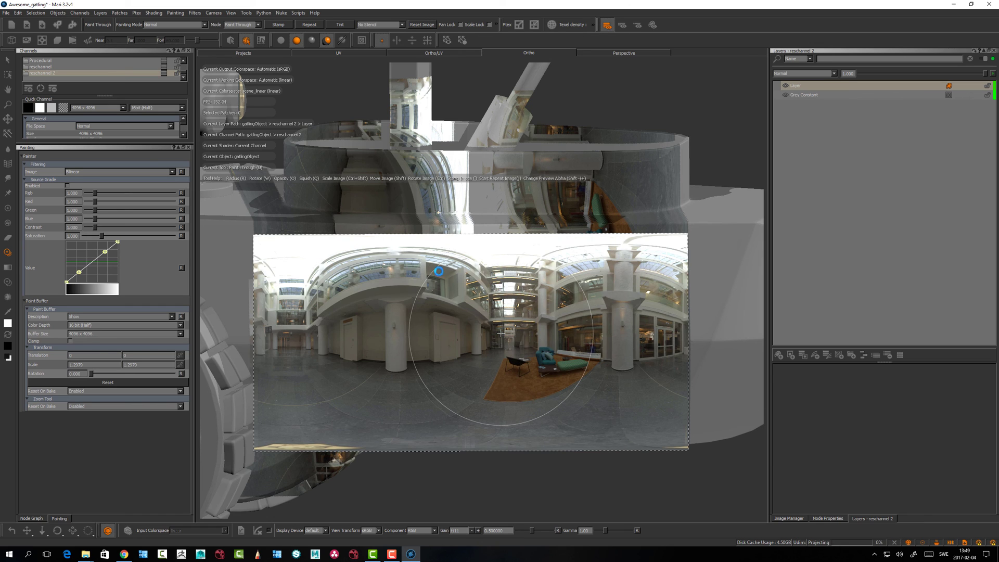